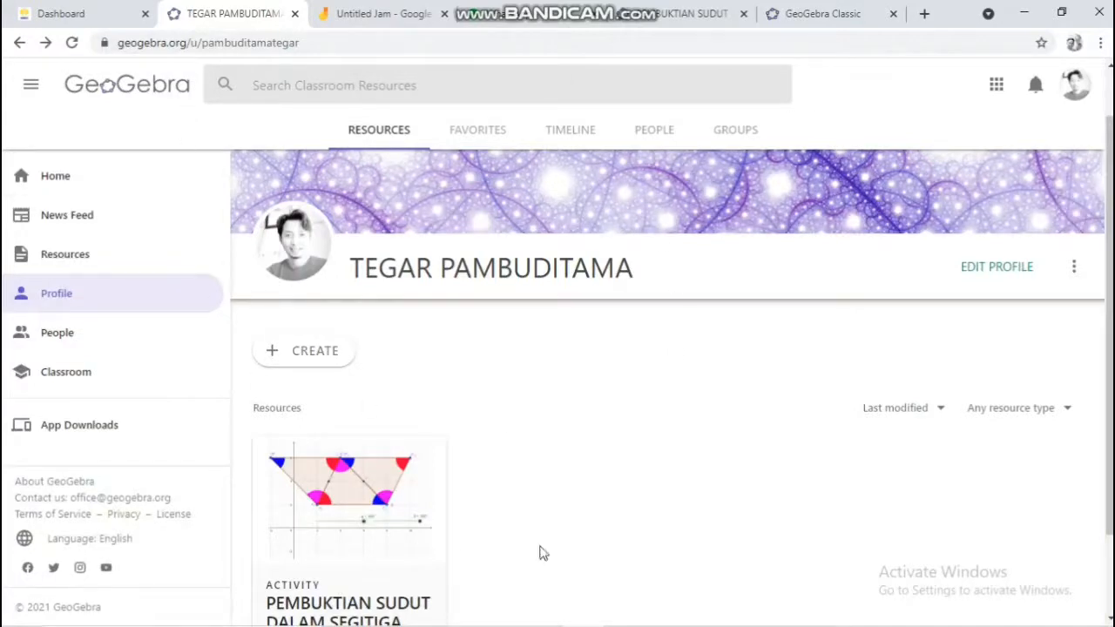
Step: Visit the GeoGebra home page and return to the profile page to review its list of resources
left_click(63, 179)
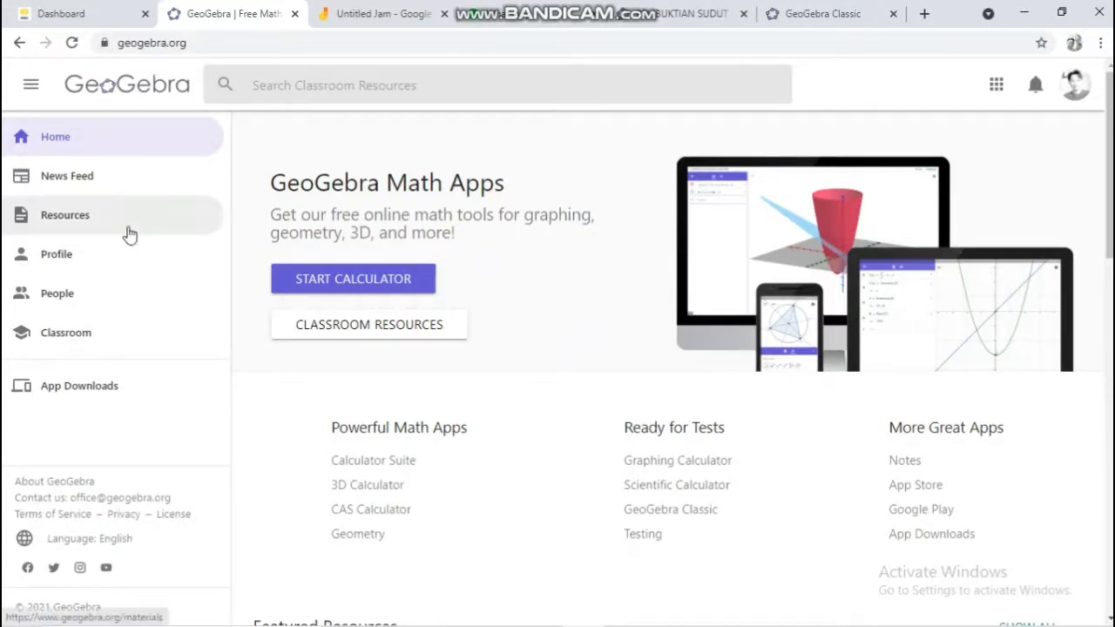
left_click(75, 263)
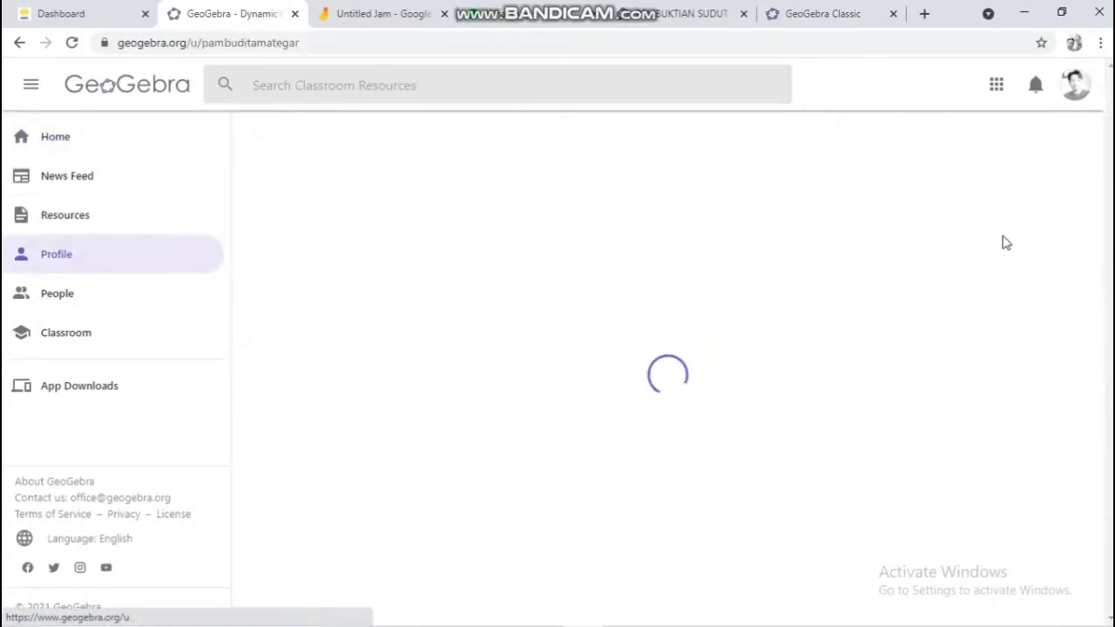
scroll(842, 232, "down", 1)
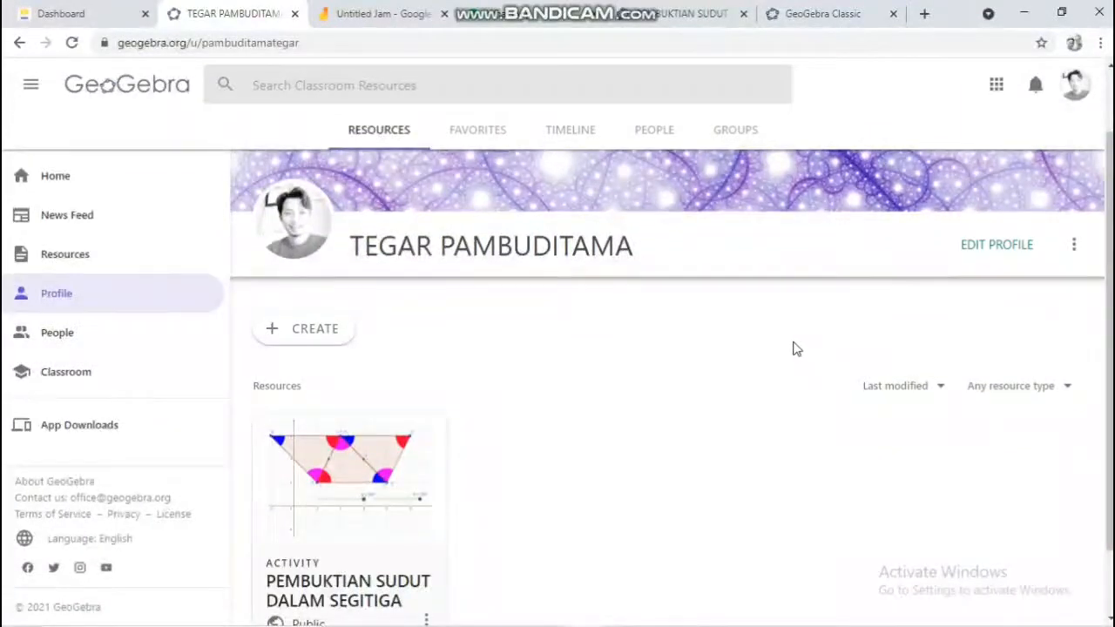
scroll(792, 348, "down", 1)
scroll(789, 348, "up", 1)
scroll(669, 398, "down", 1)
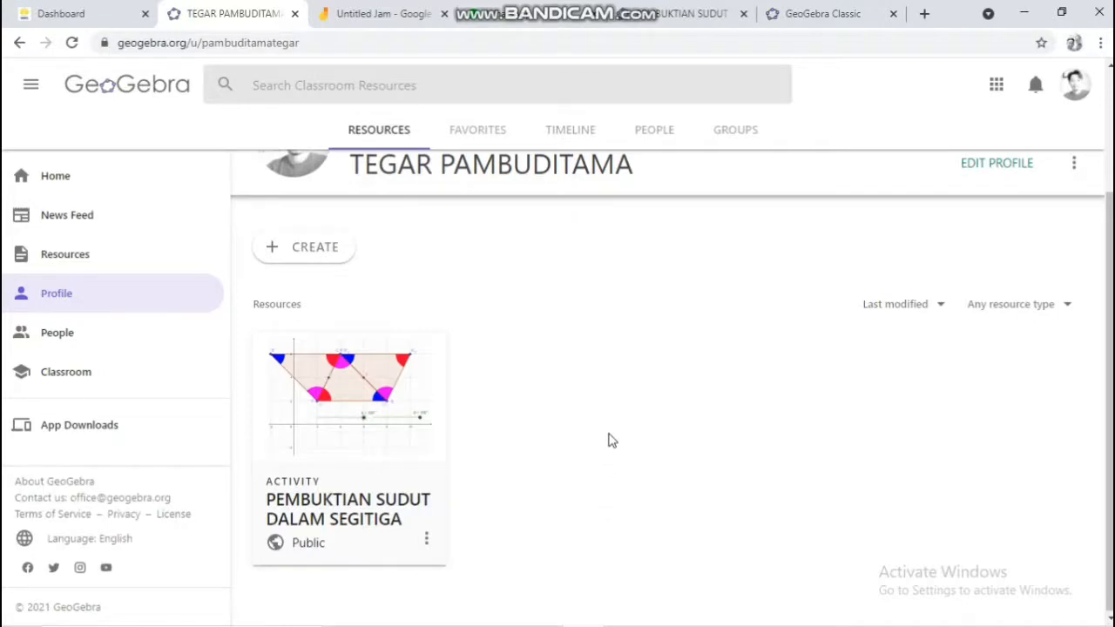
scroll(601, 411, "up", 1)
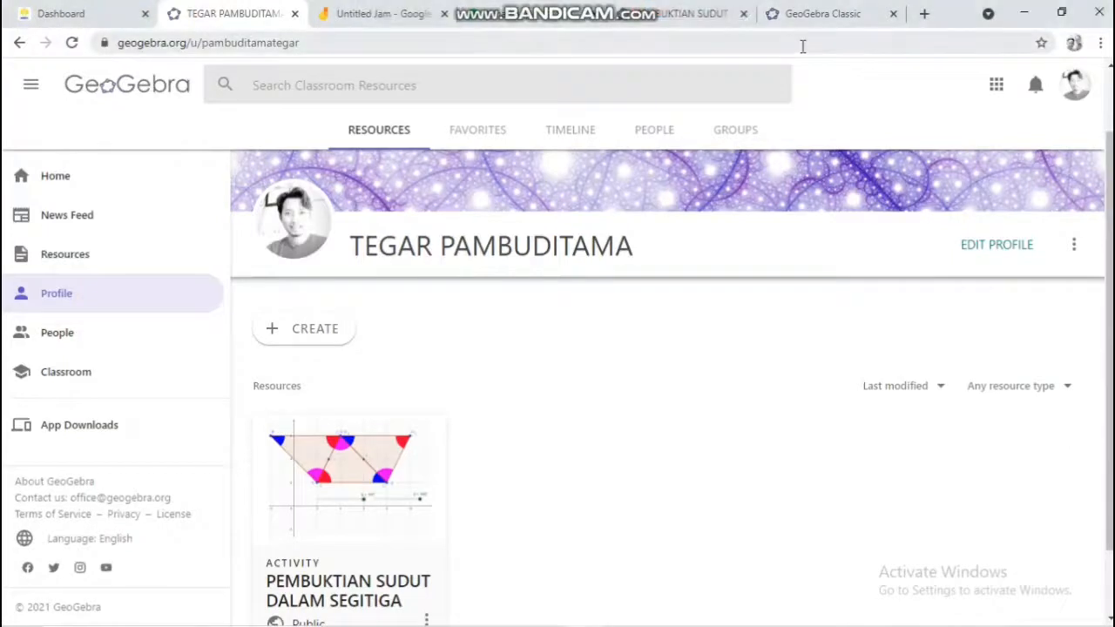
Step: Switch to the GeoGebra Classic triangle construction and dismiss the open Save dialog
left_click(810, 16)
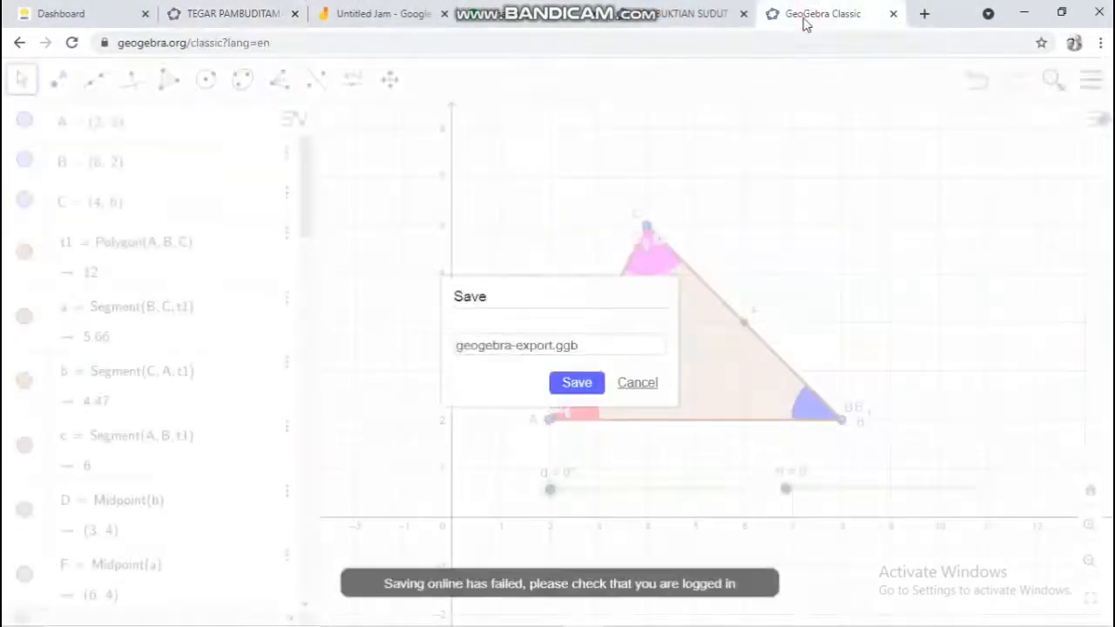
left_click(638, 388)
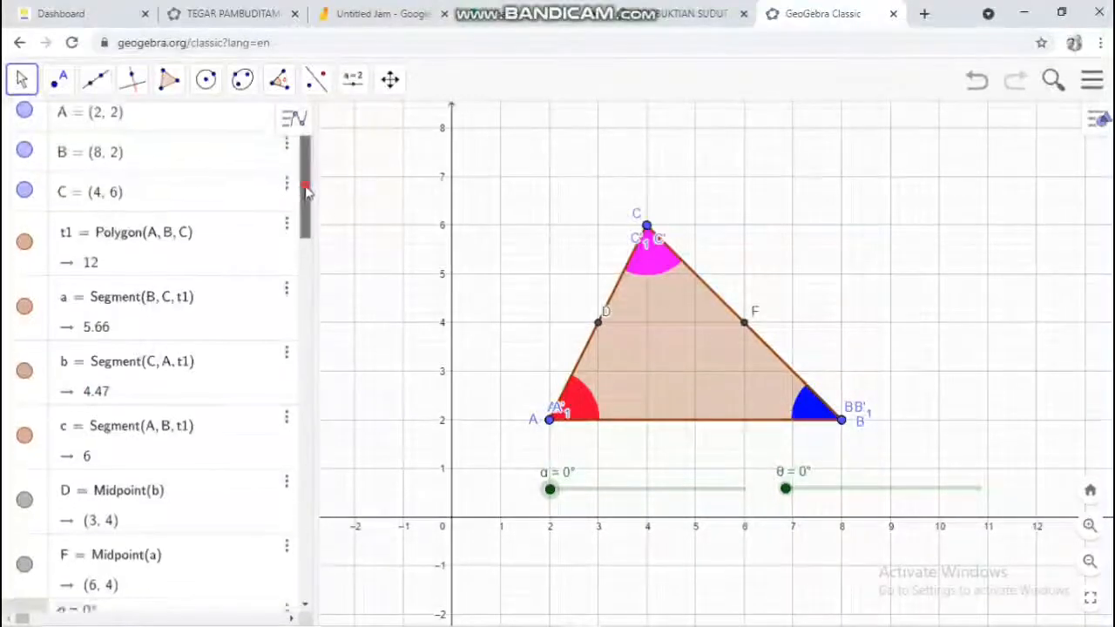
mouse_move(307, 179)
left_mouse_down()
mouse_move(306, 209)
mouse_move(307, 162)
left_mouse_up()
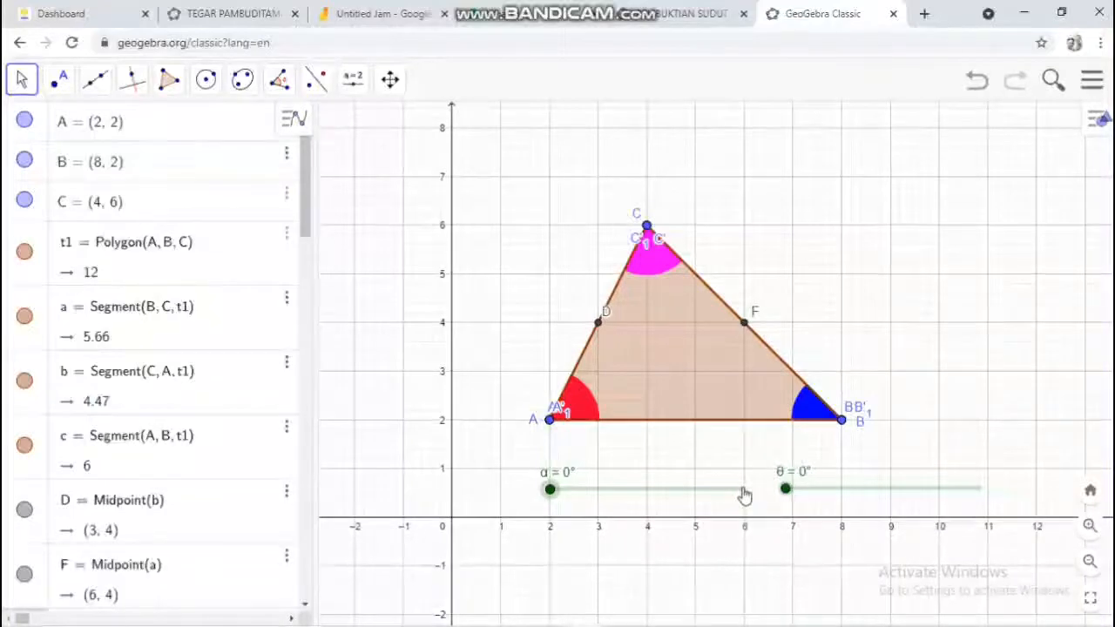
Step: Set sliders α and θ to 180° to rotate the two triangle copies about midpoints D and F
left_click(550, 491)
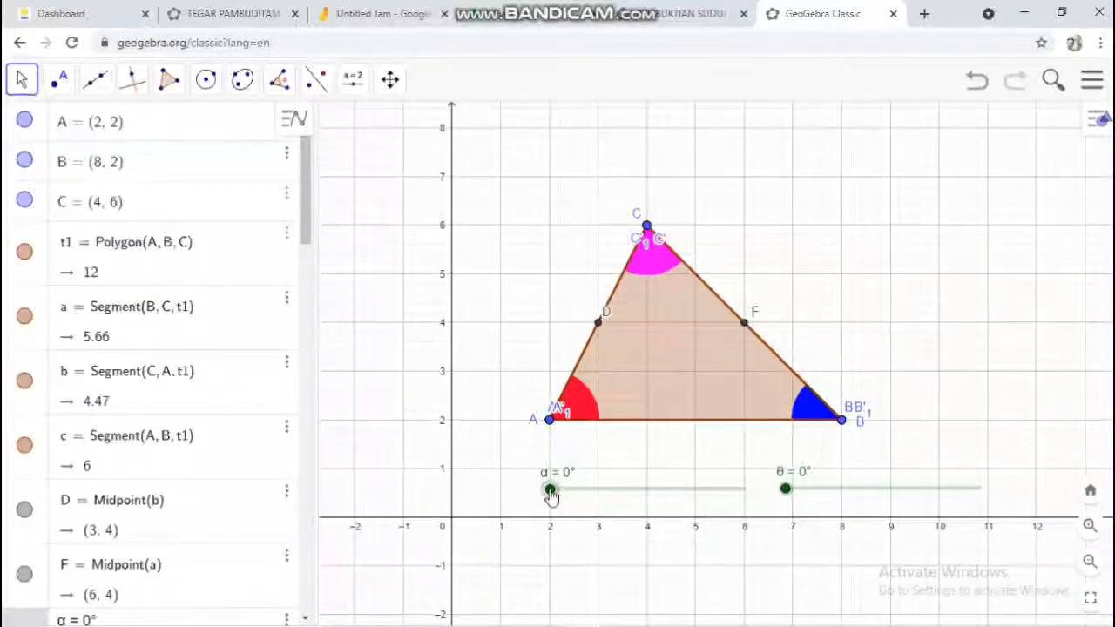
left_click_drag(551, 493, 762, 498)
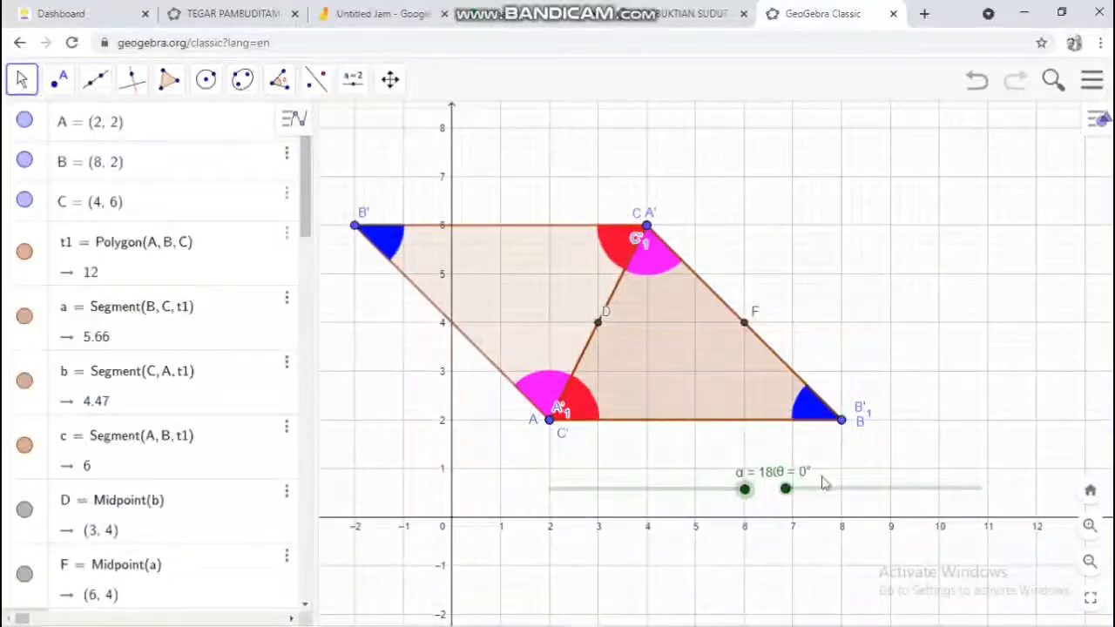
left_click_drag(787, 490, 985, 495)
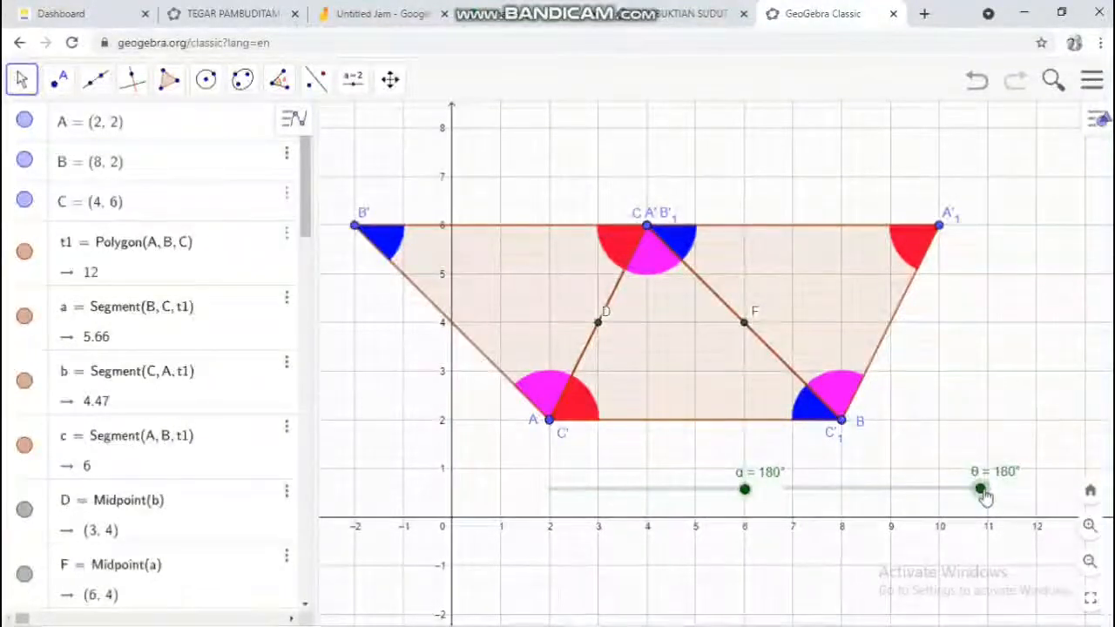
mouse_move(984, 494)
left_mouse_down()
mouse_move(908, 496)
mouse_move(987, 493)
left_mouse_up()
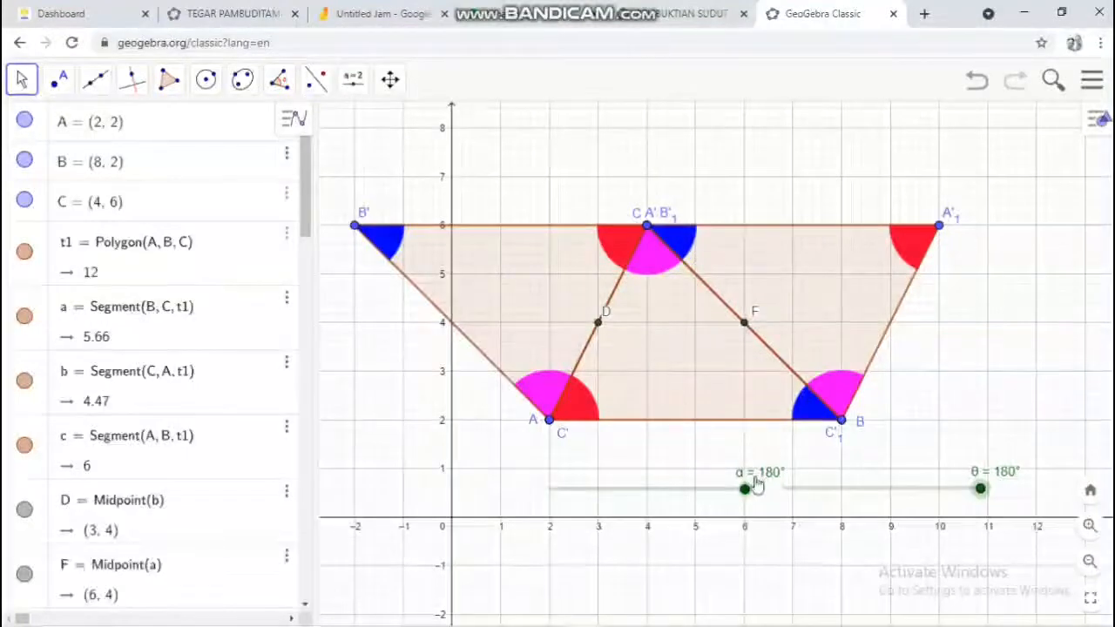
Step: Set slider α to 0° and back to 180°, and close the slider's settings
left_click_drag(745, 488, 551, 498)
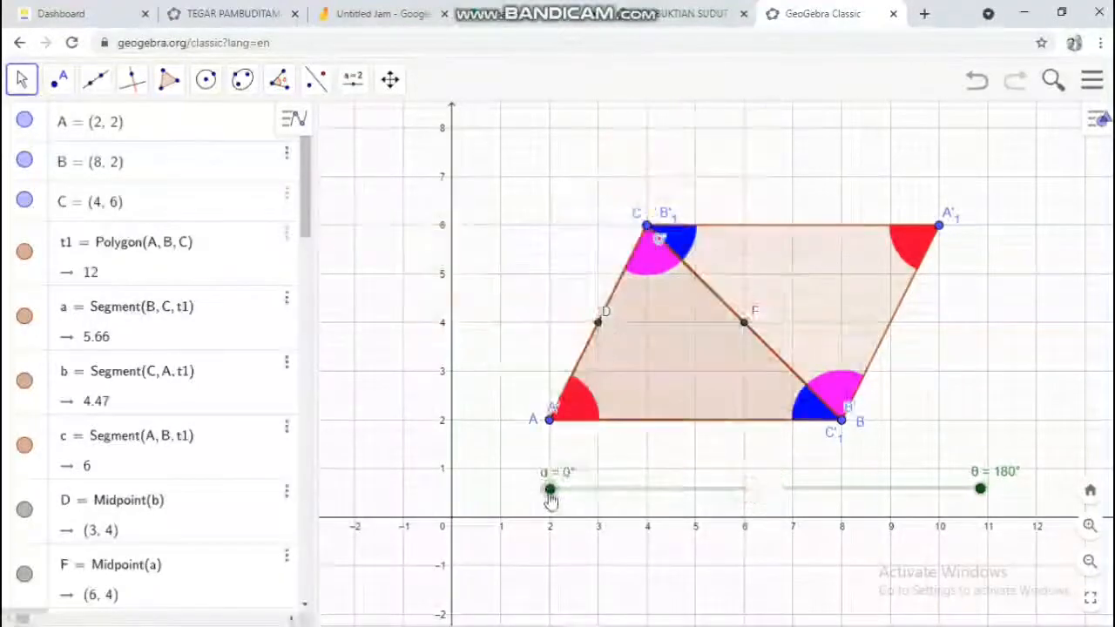
double_click(974, 492)
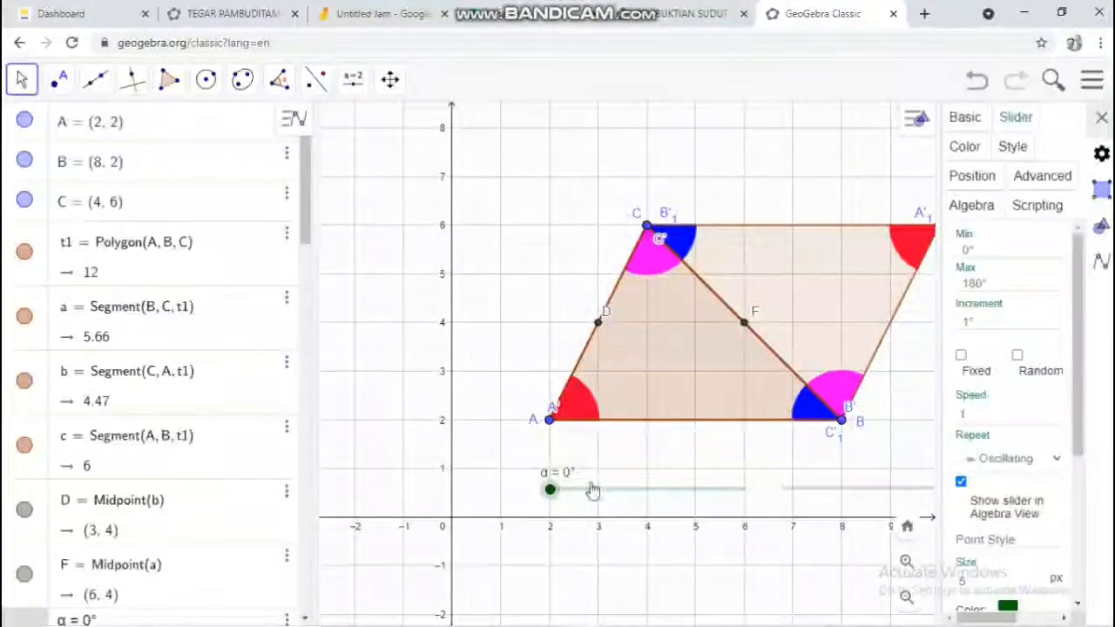
left_click_drag(551, 490, 754, 498)
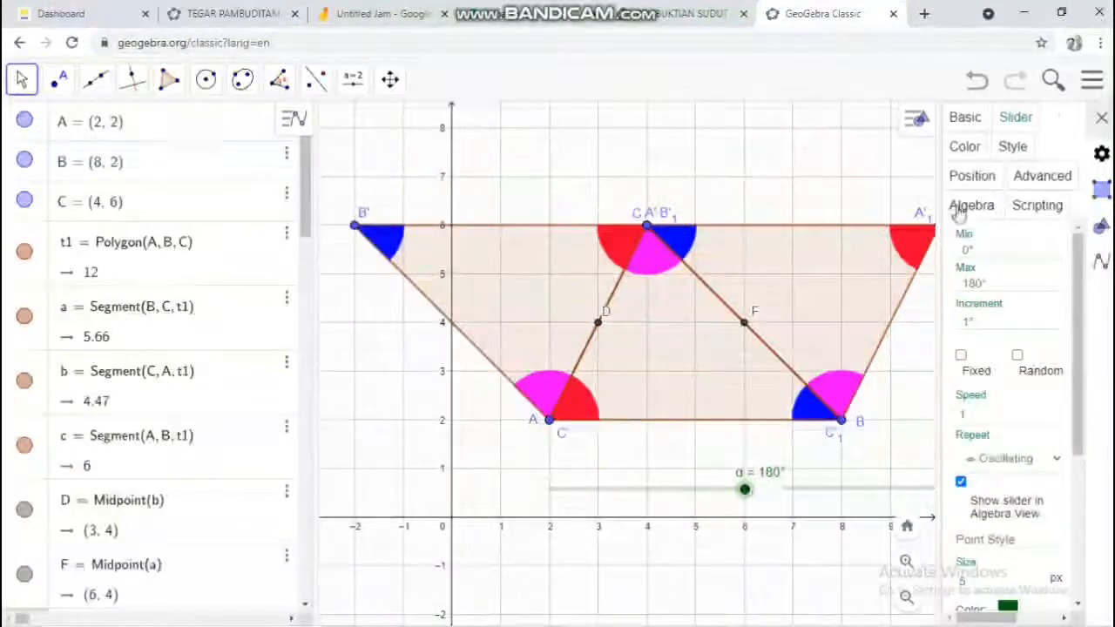
left_click(1102, 116)
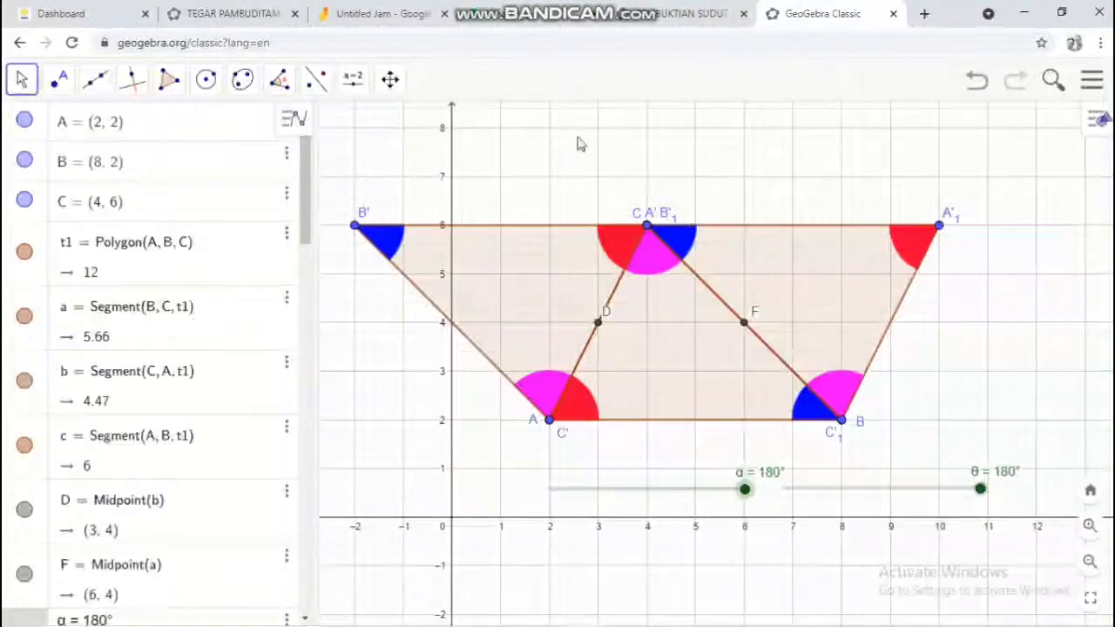
Step: Download the construction as a GeoGebra file named pembuktian_sudut_dalam_segitiga.ggb
left_click(1091, 81)
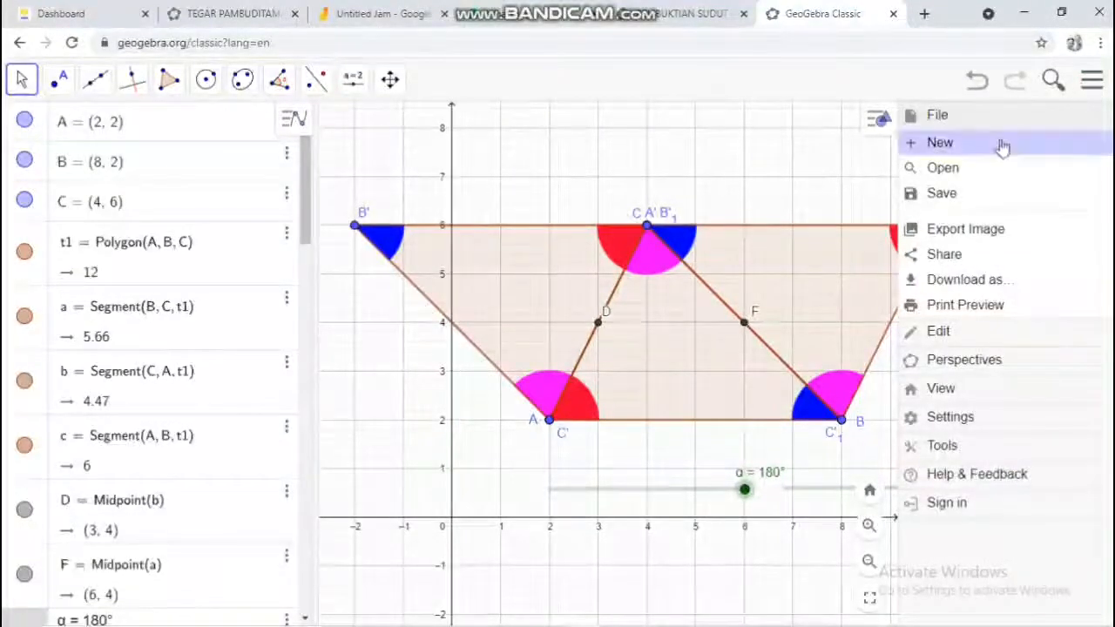
left_click(957, 281)
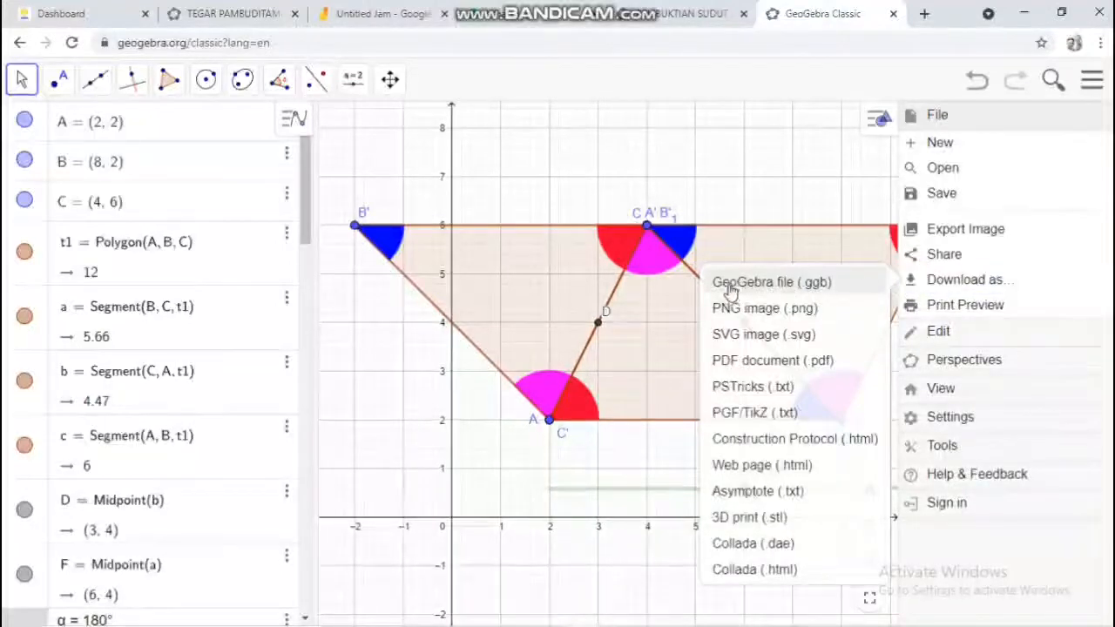
left_click(825, 291)
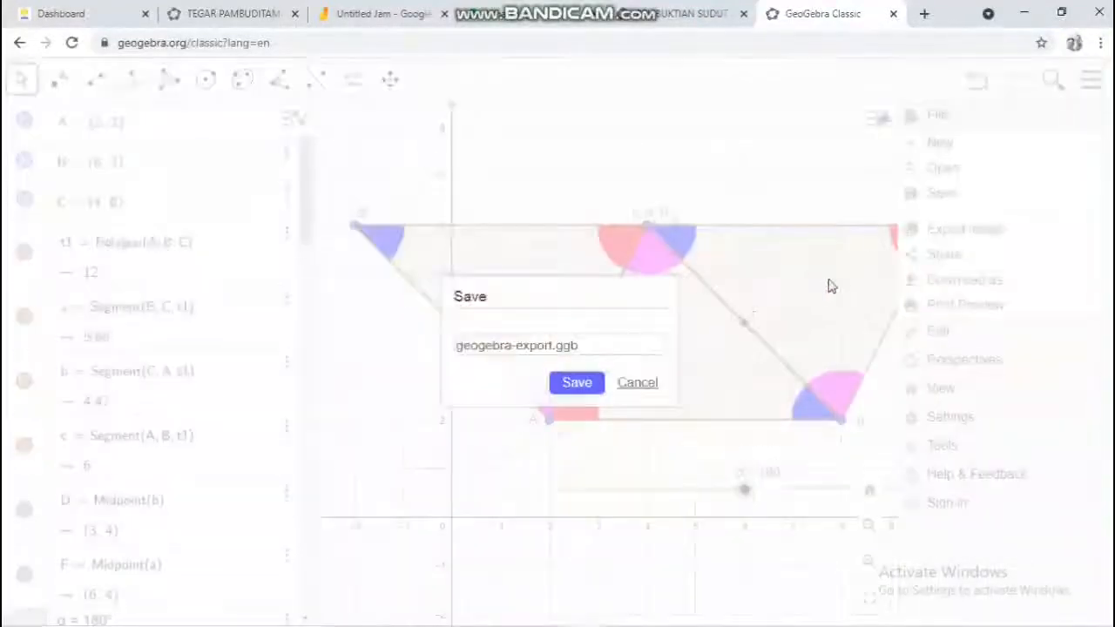
left_click_drag(552, 347, 439, 353)
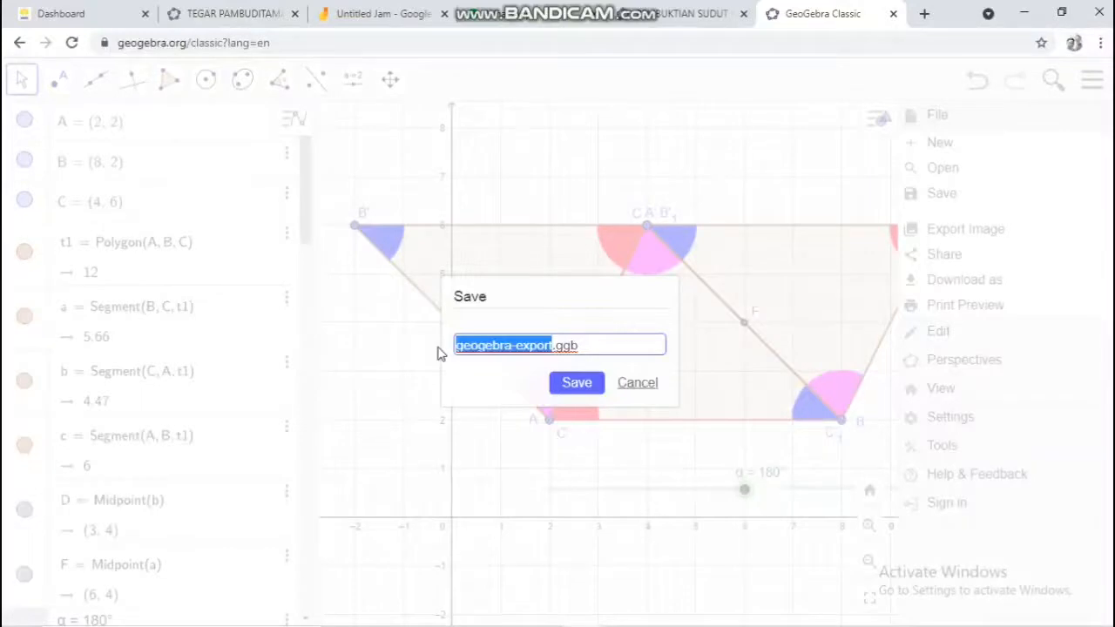
type("p")
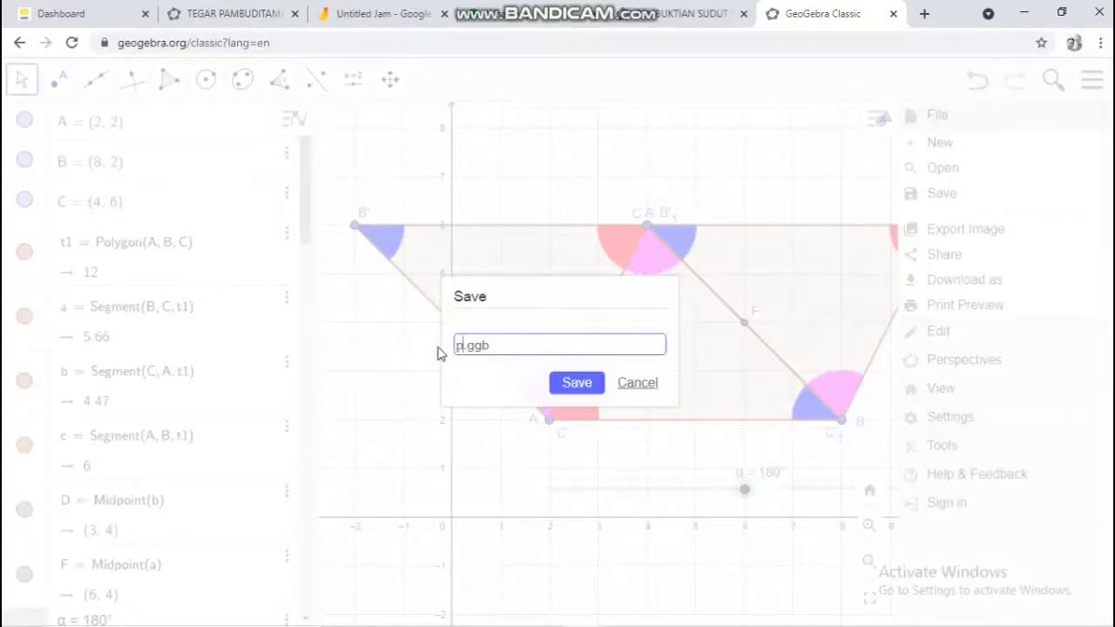
type("embuktian_sudu")
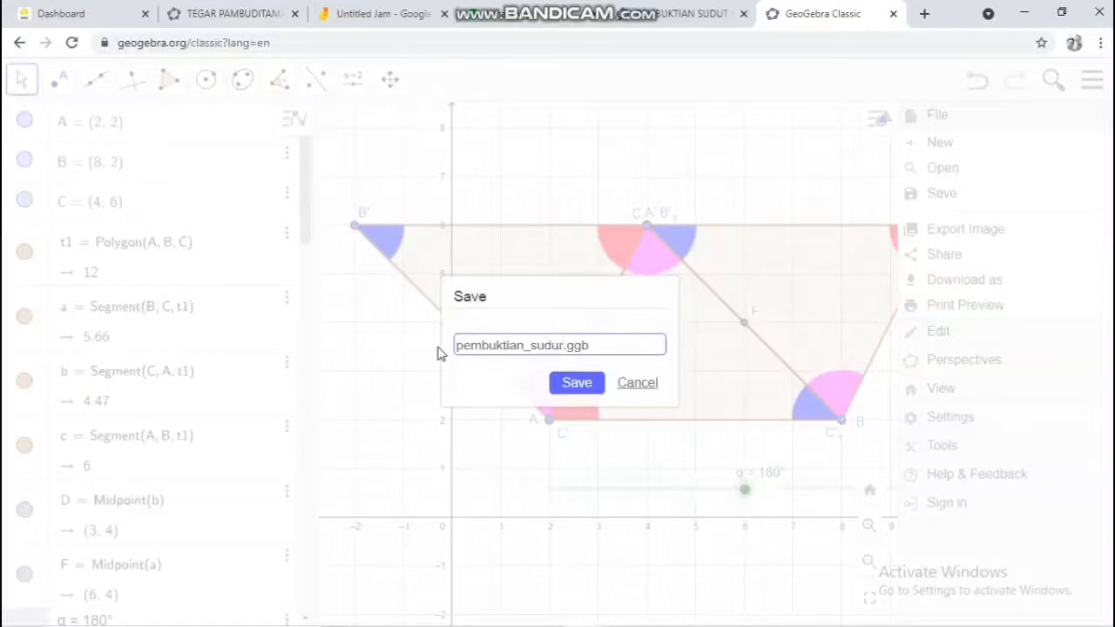
type("t_dalam_segitiga")
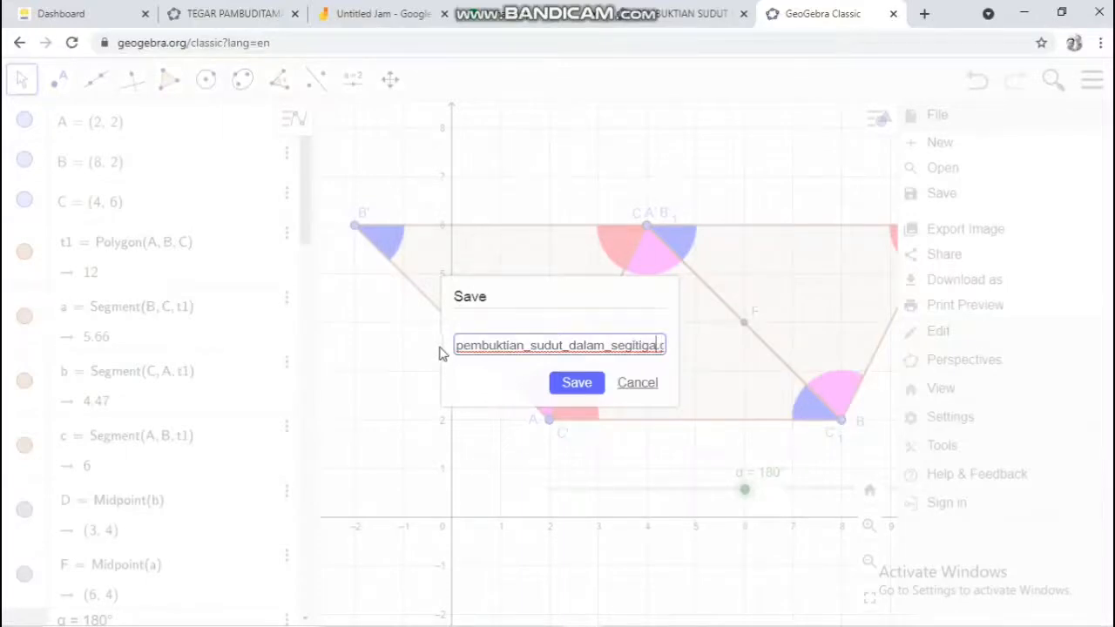
left_click(594, 382)
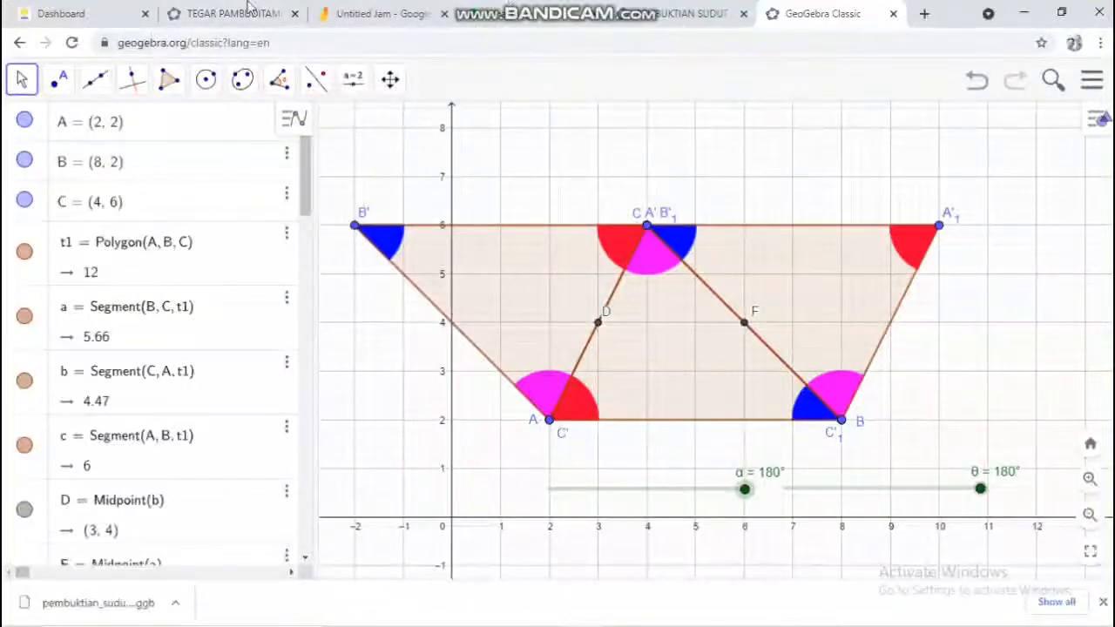
Step: Return to the GeoGebra profile page and create a new activity among its resources
left_click(211, 11)
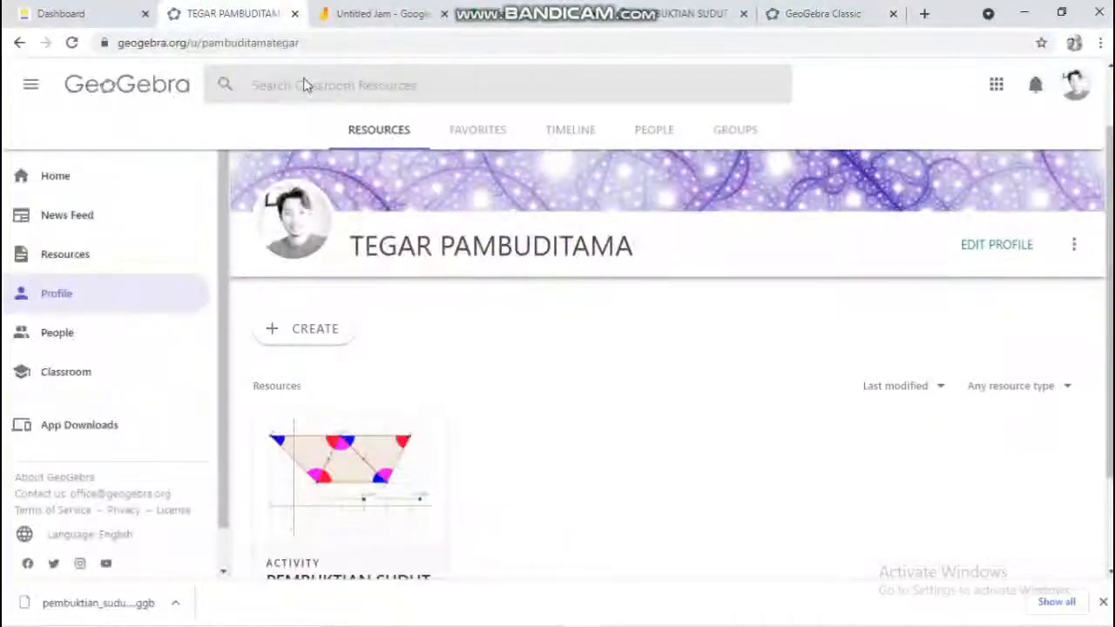
scroll(635, 380, "down", 1)
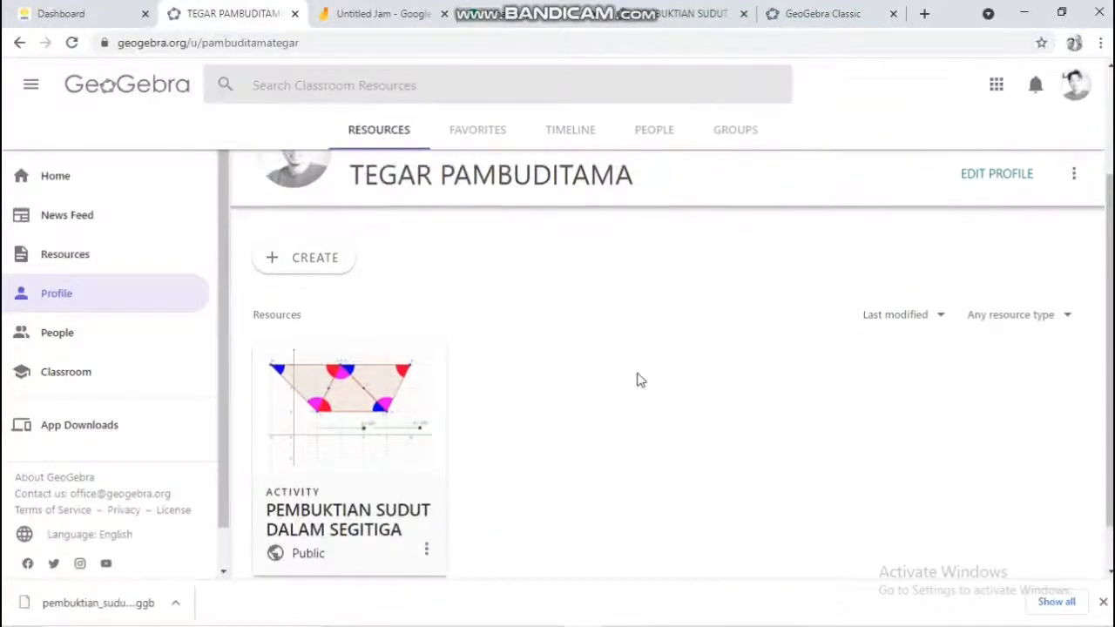
scroll(636, 378, "up", 1)
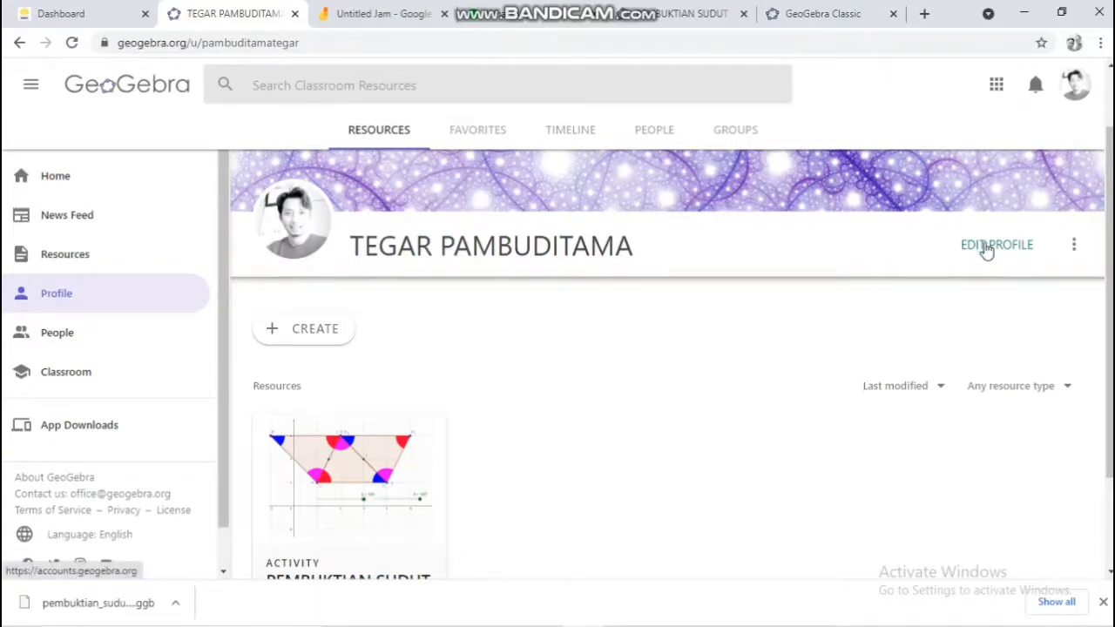
left_click(320, 335)
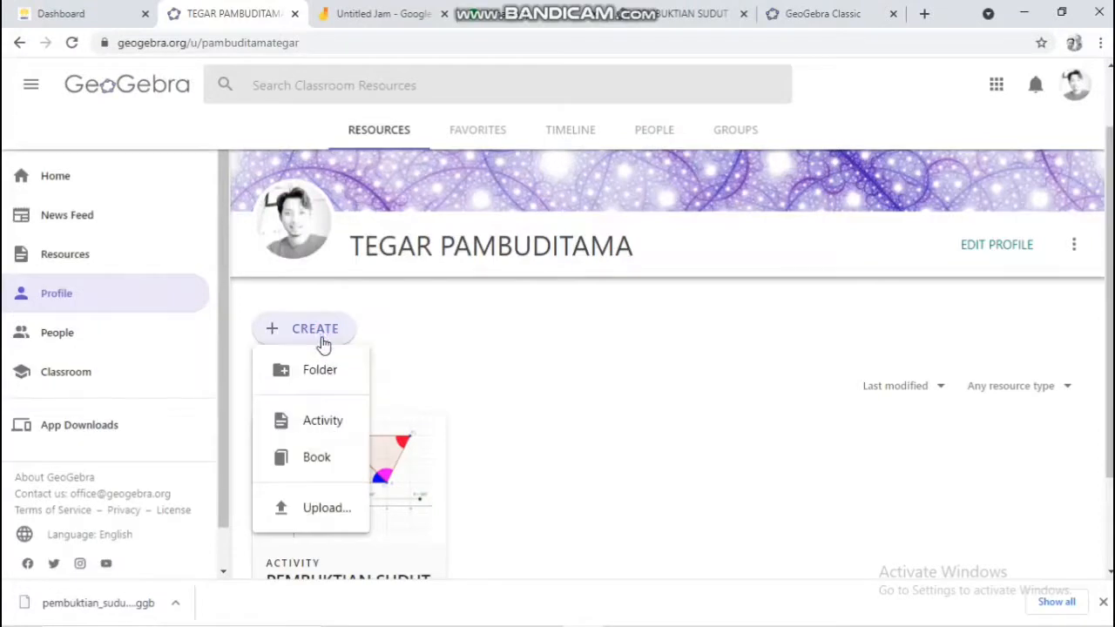
left_click(320, 423)
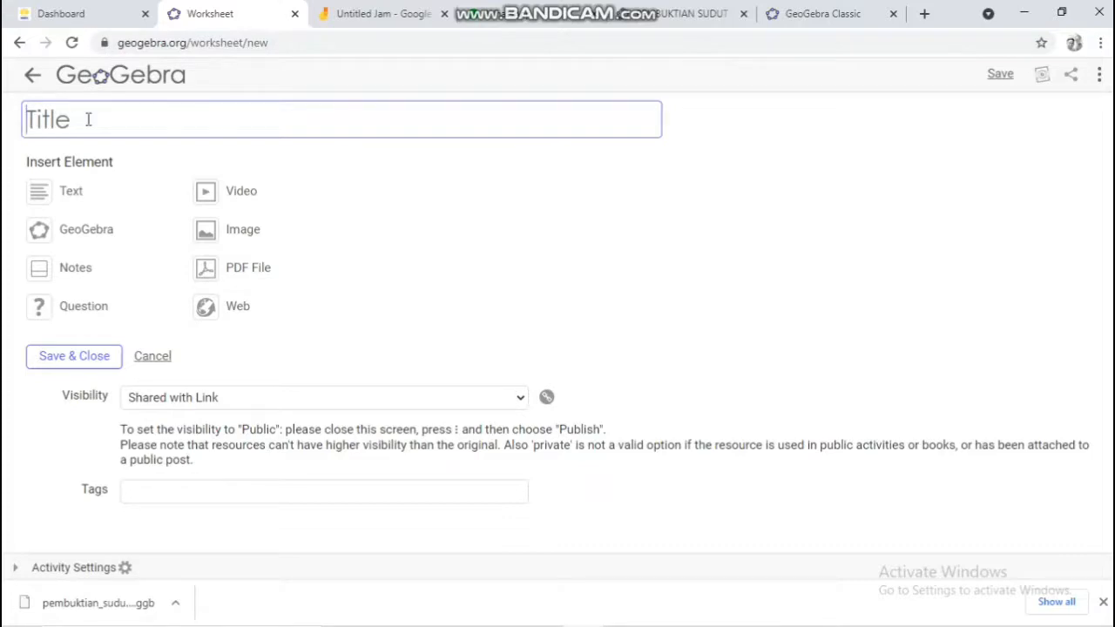
Step: Title the new activity "TUTORIAL PEMBUKTIAN SUDUT DALAM SEGITIGA"
type("TUTORIAL")
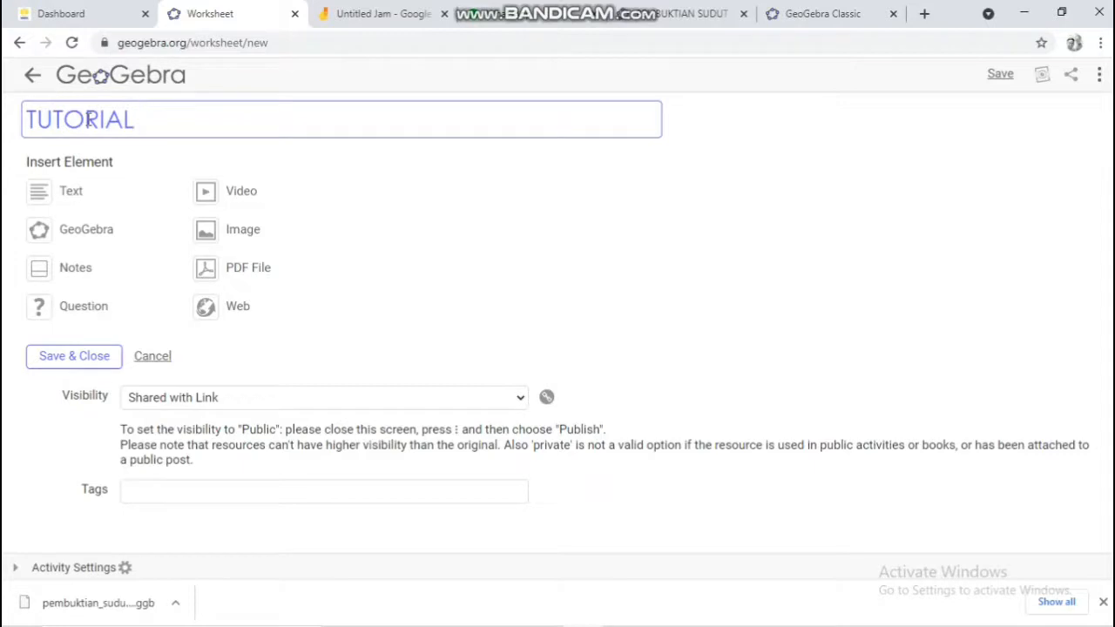
type(" PEMBUKTIAN ")
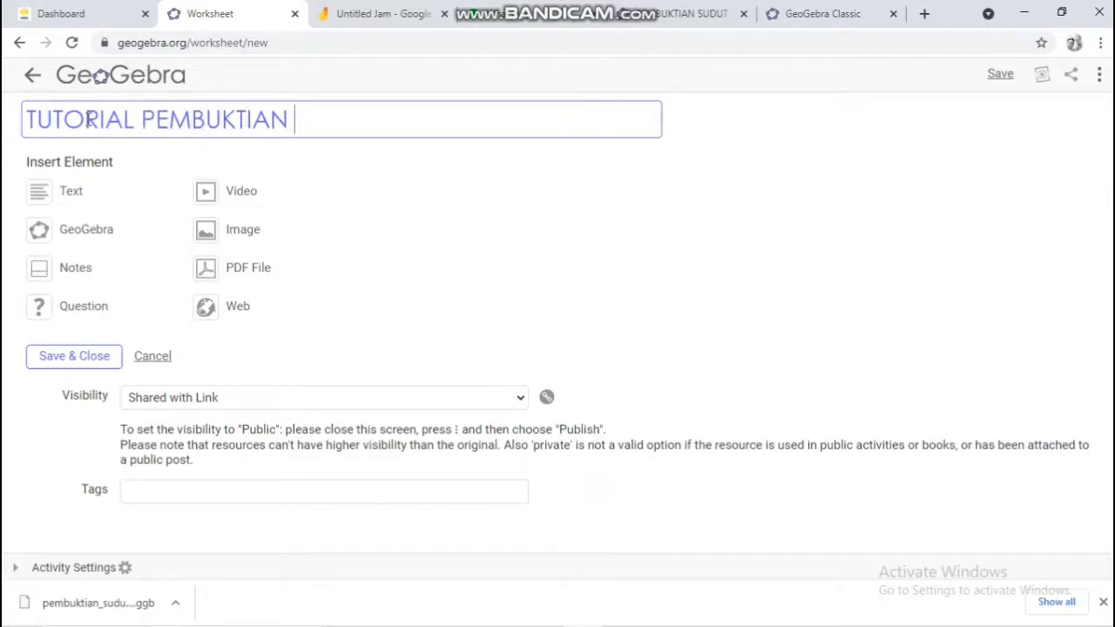
type("SUDUT")
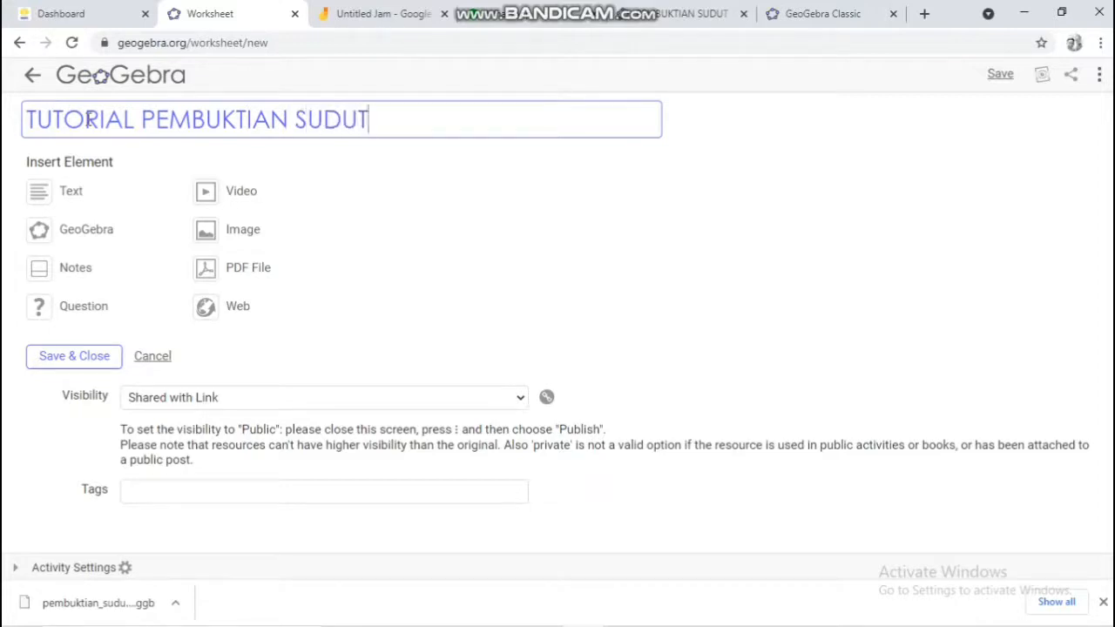
type(" DALAM SEGITIGA")
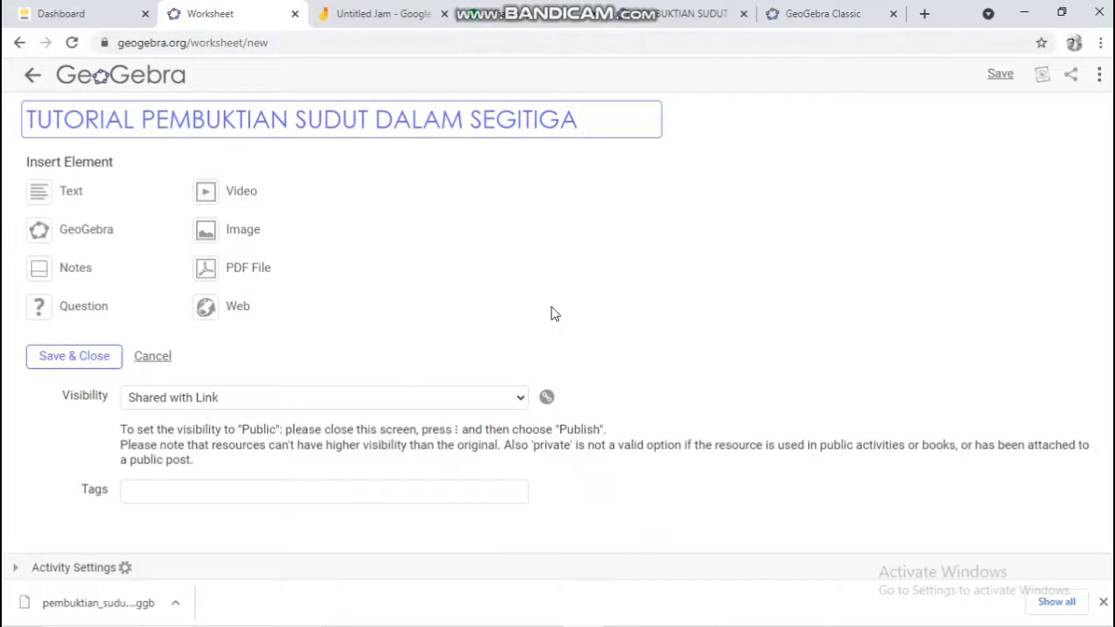
Step: Insert a GeoGebra applet into the activity by uploading the downloaded triangle-angle construction file
left_click(76, 237)
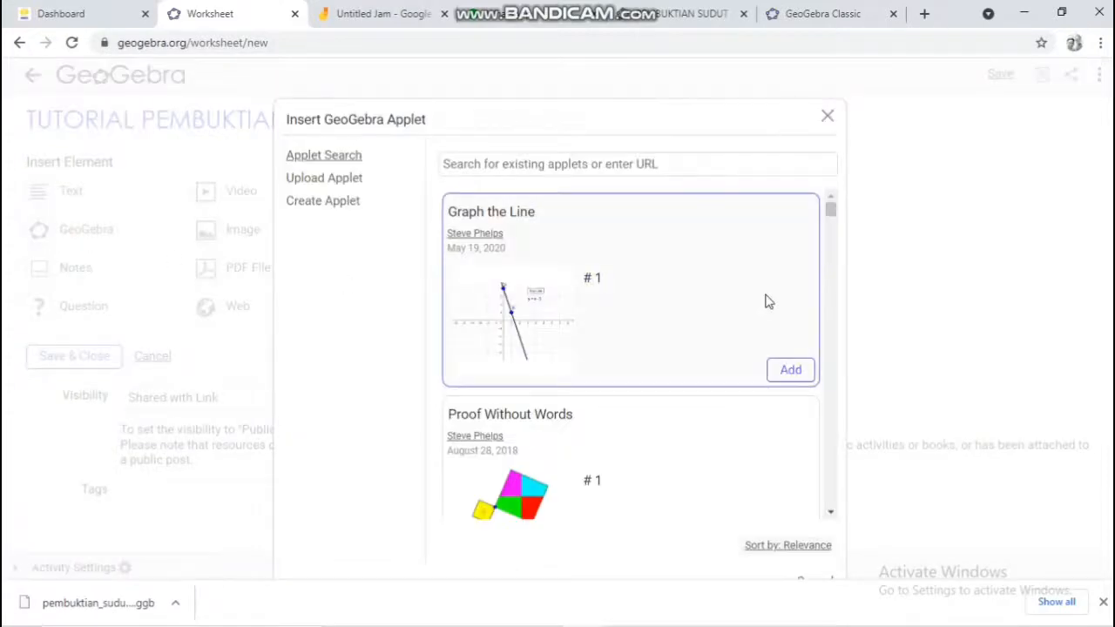
left_click(325, 183)
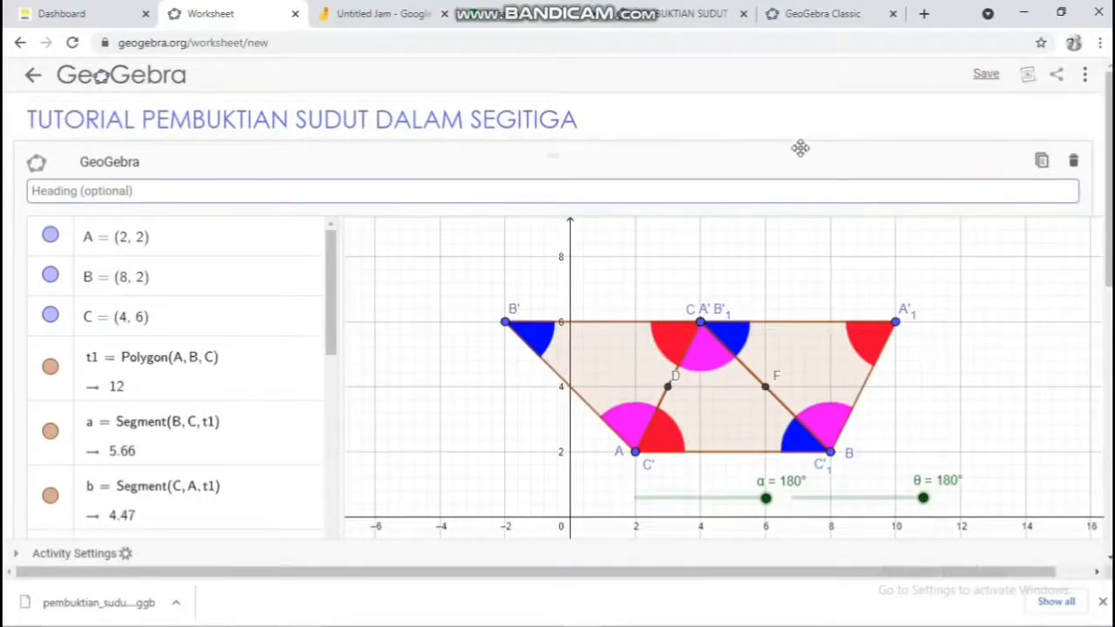
Step: Review the inserted applet's preview, its dimensions and the editing options below it in the activity editor
scroll(800, 153, "down", 1)
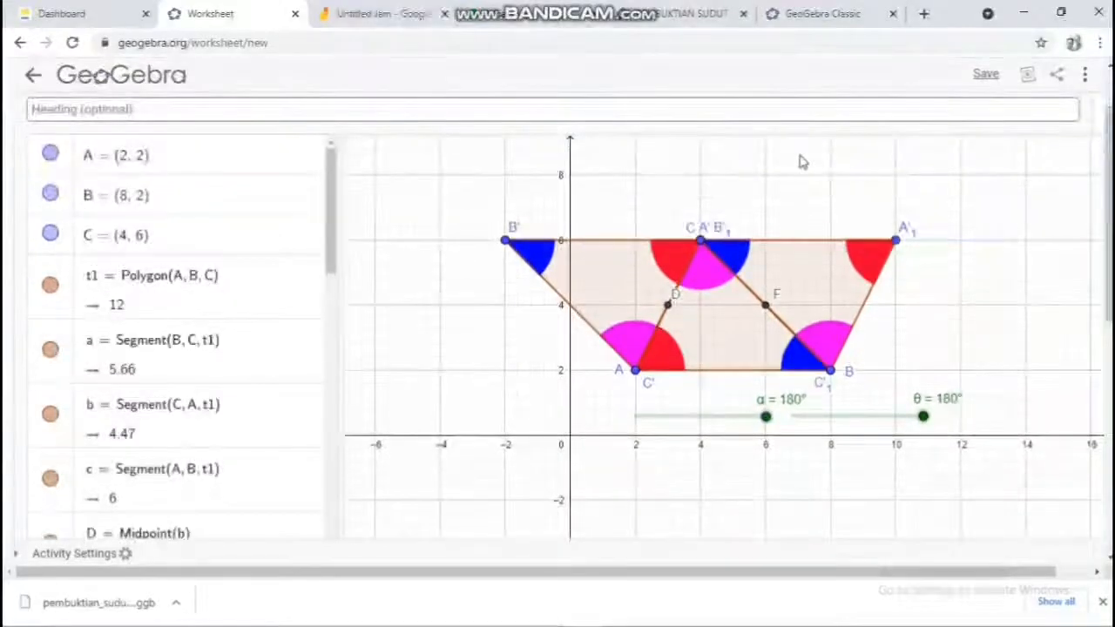
scroll(801, 163, "down", 3)
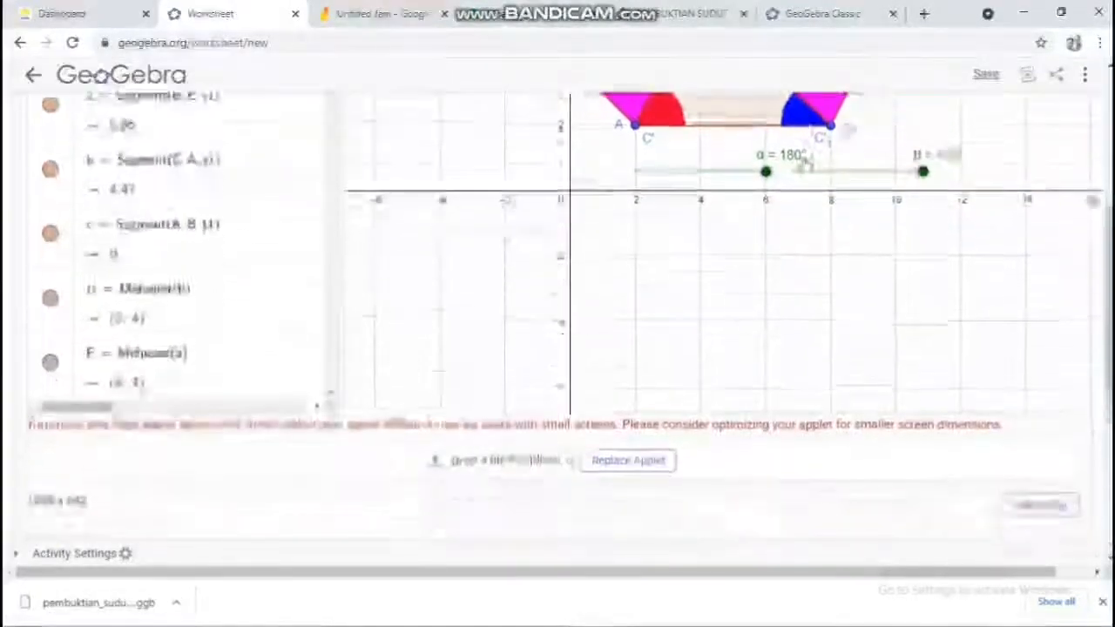
scroll(804, 165, "down", 1)
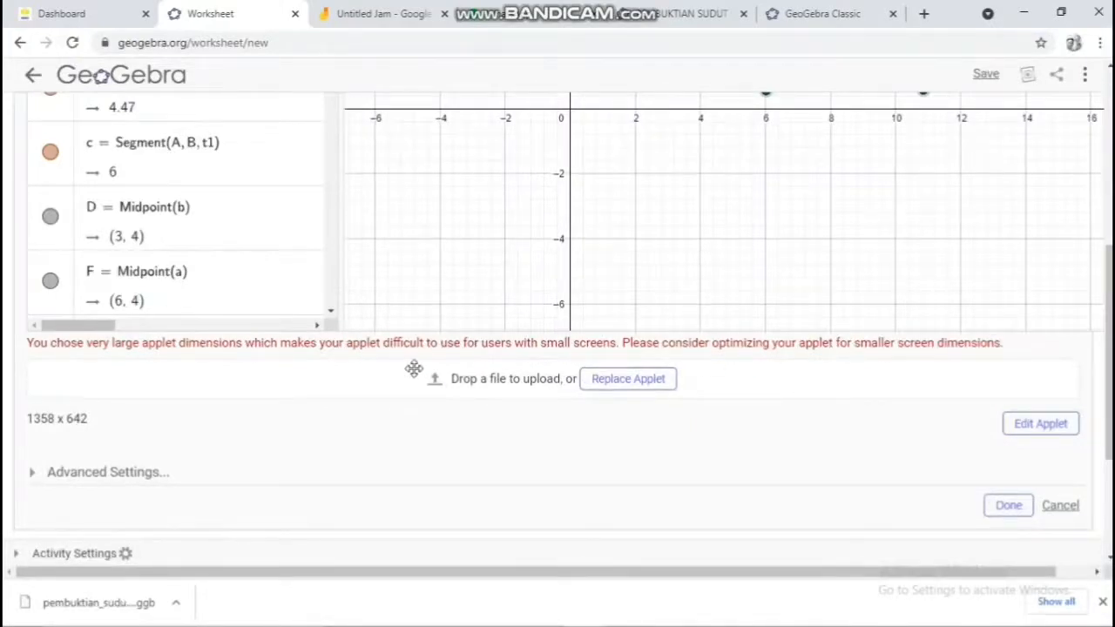
scroll(413, 370, "up", 5)
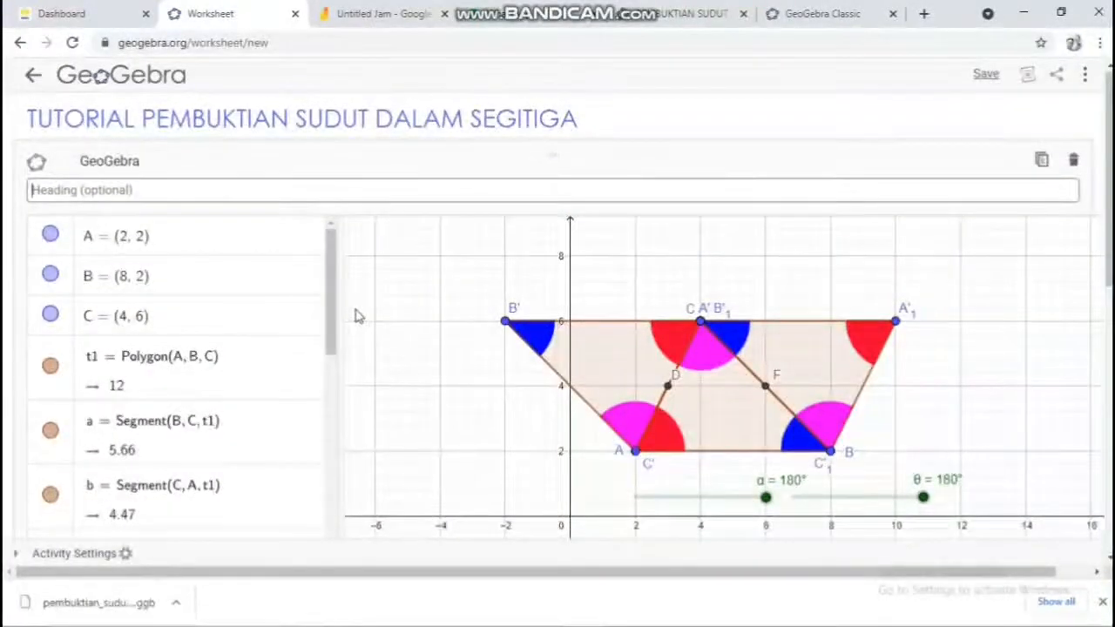
scroll(355, 316, "down", 1)
scroll(355, 316, "up", 1)
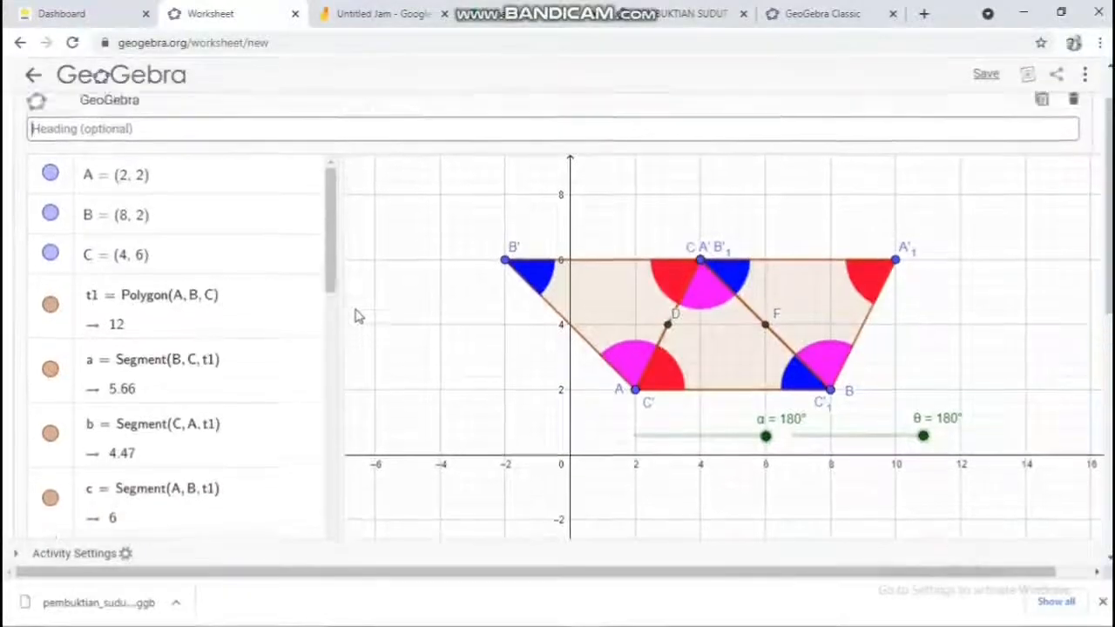
scroll(357, 315, "down", 4)
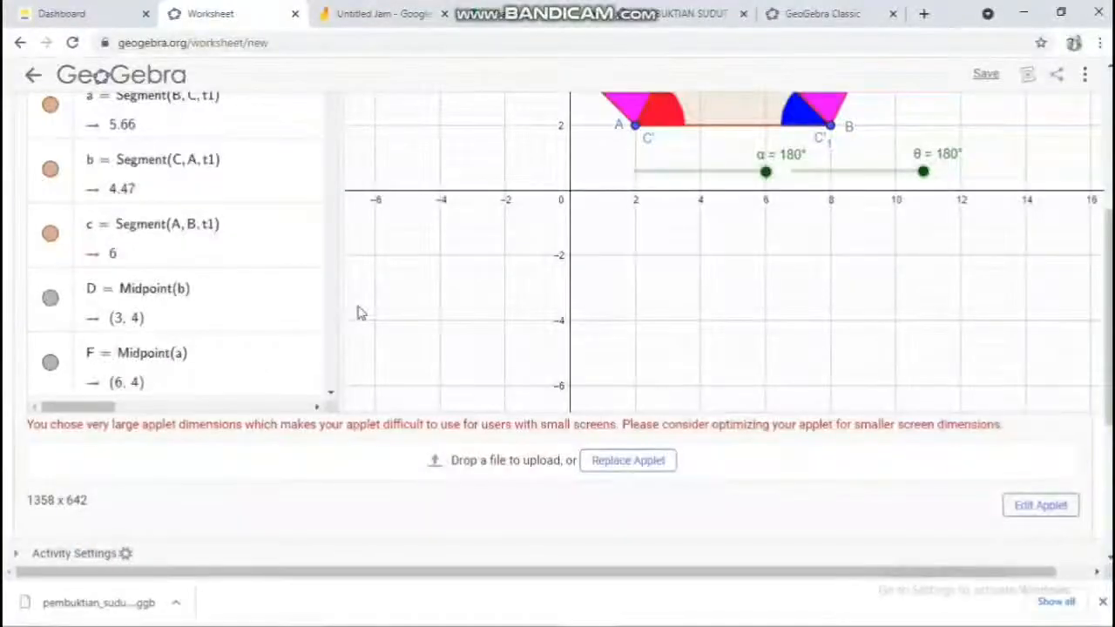
scroll(734, 324, "up", 3)
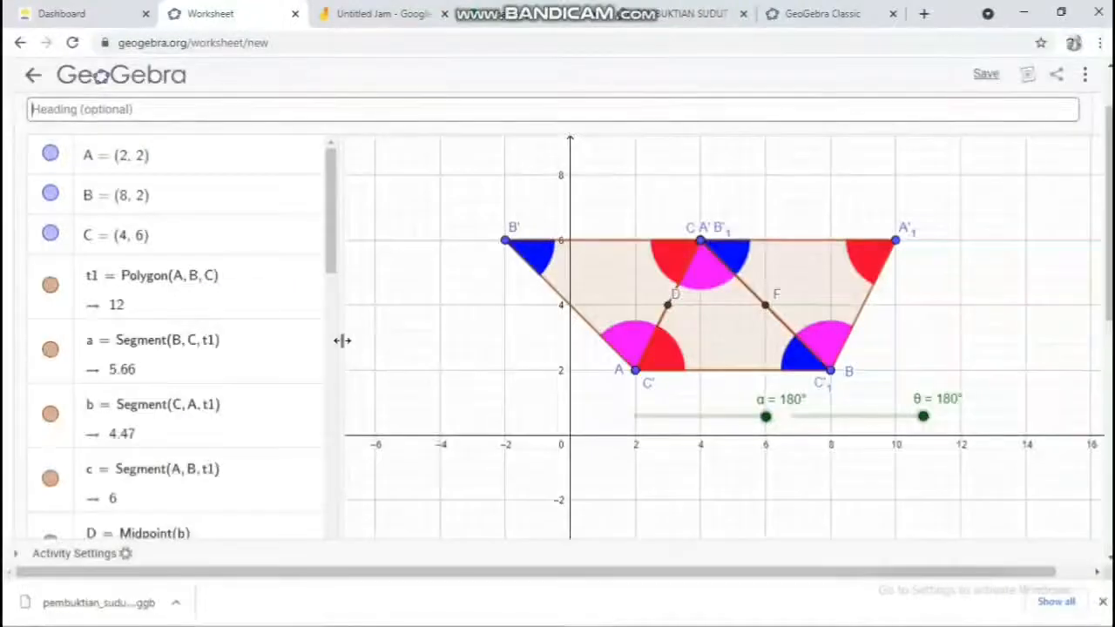
scroll(294, 288, "up", 1)
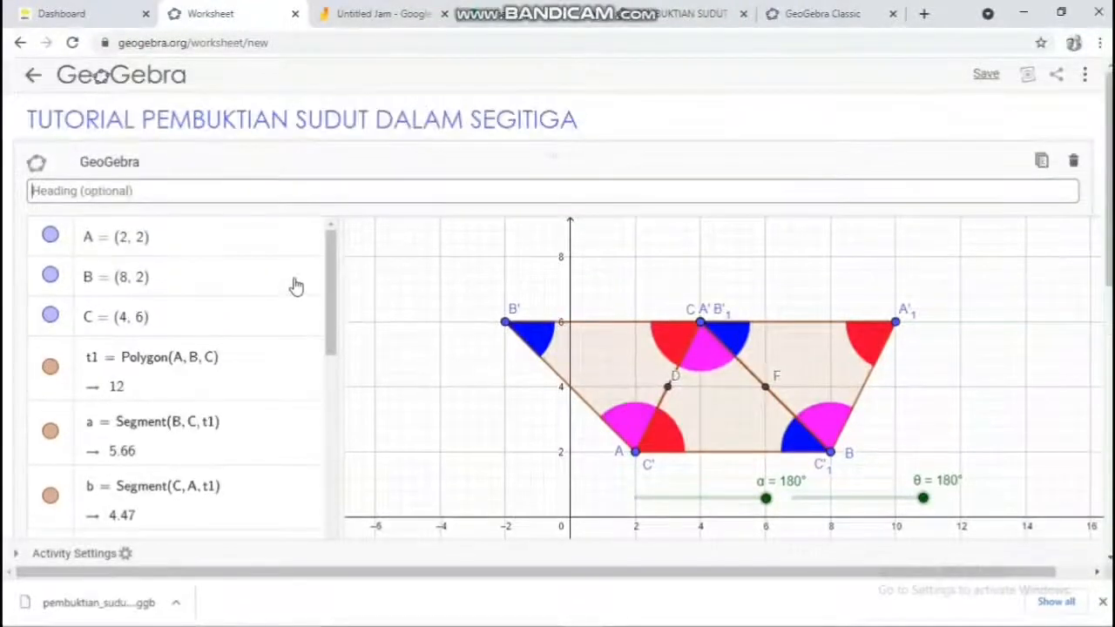
scroll(296, 285, "down", 2)
scroll(296, 286, "up", 2)
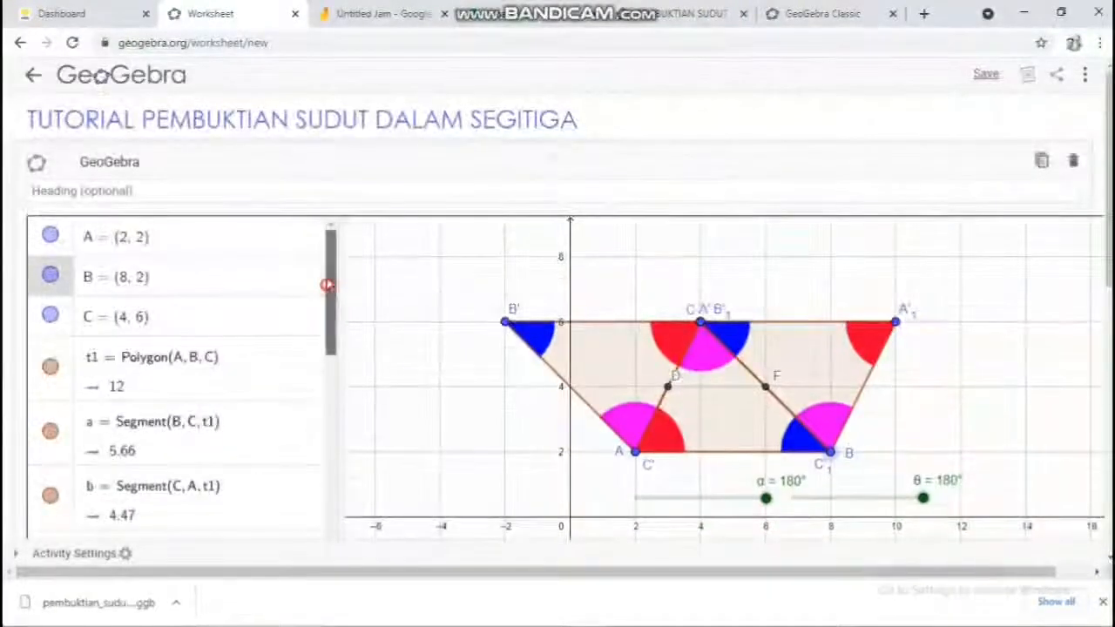
Step: Collapse the algebra view in the applet preview so that only the graphics view with the construction is shown
left_click_drag(339, 423, 7, 423)
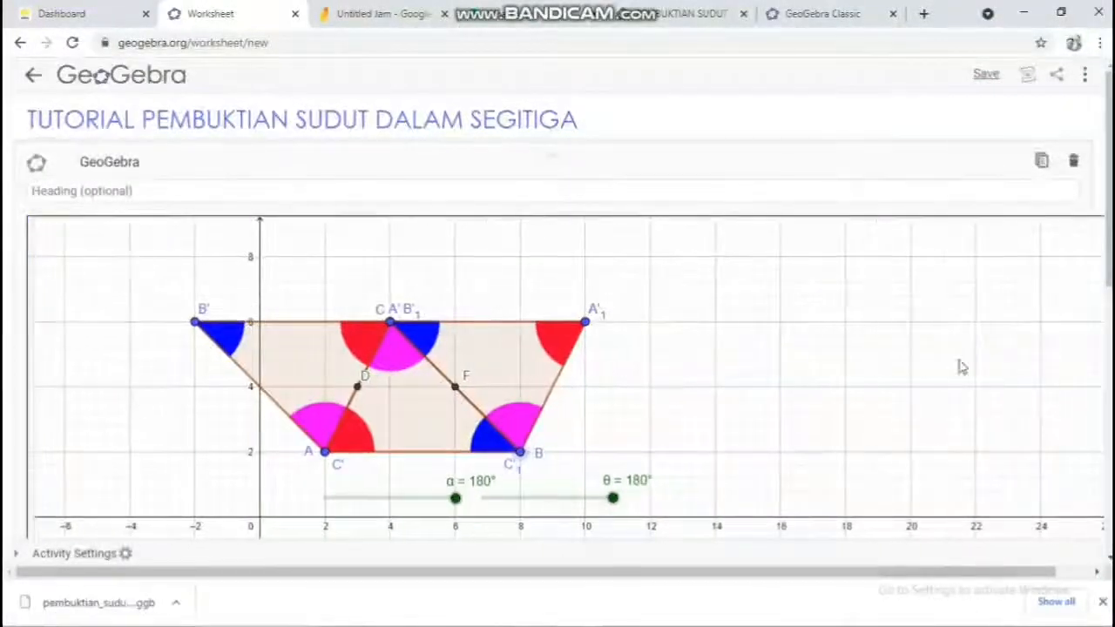
scroll(966, 356, "down", 2)
scroll(54, 232, "up", 2)
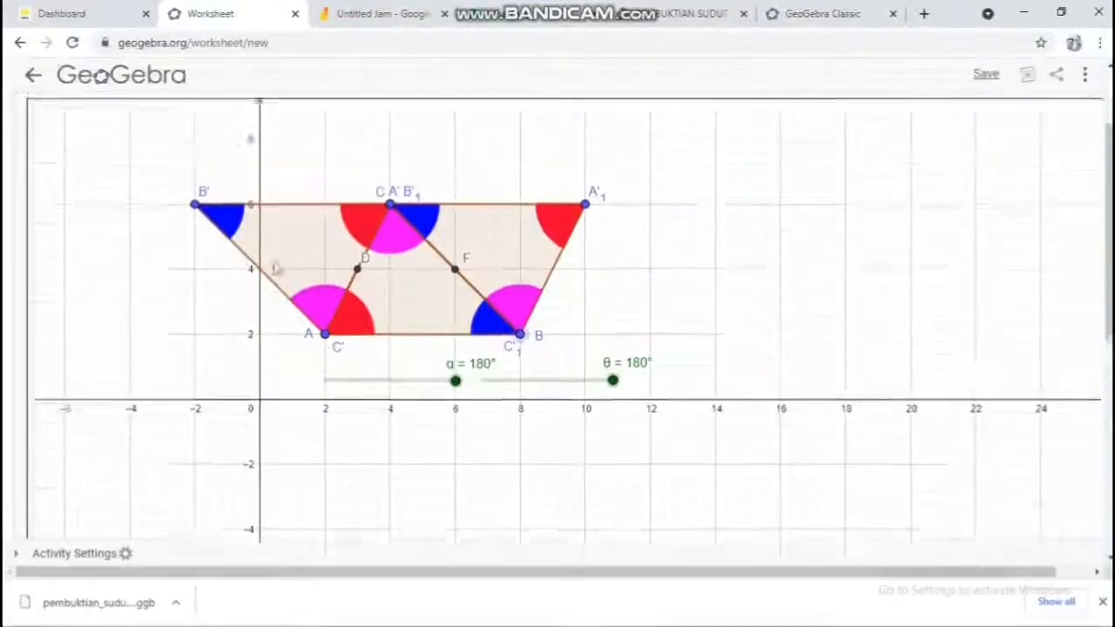
scroll(248, 323, "down", 2)
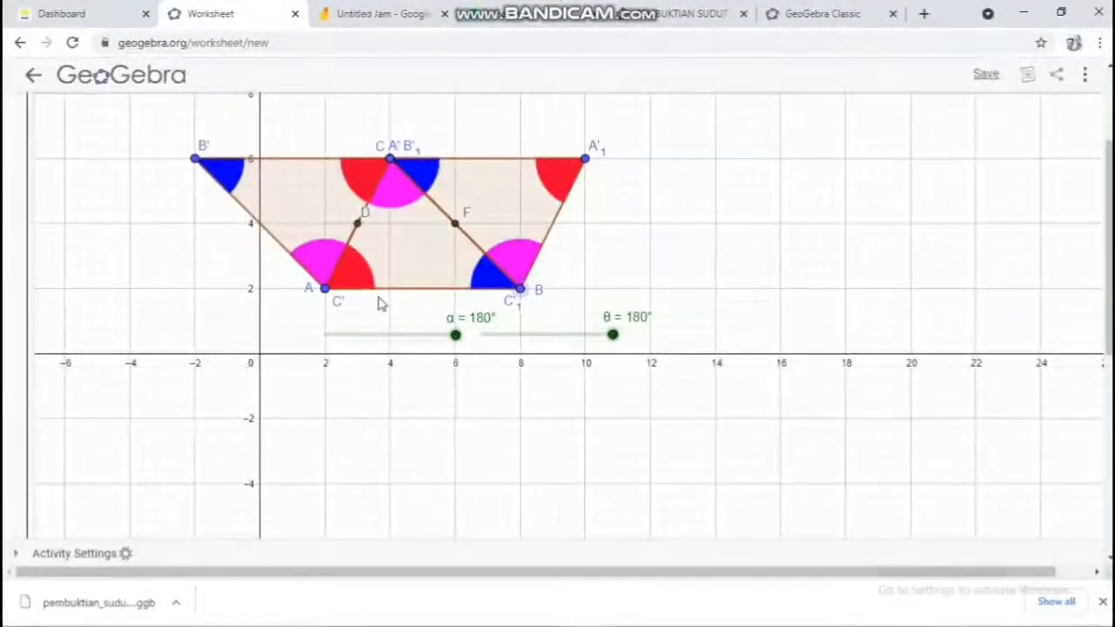
scroll(374, 300, "up", 1)
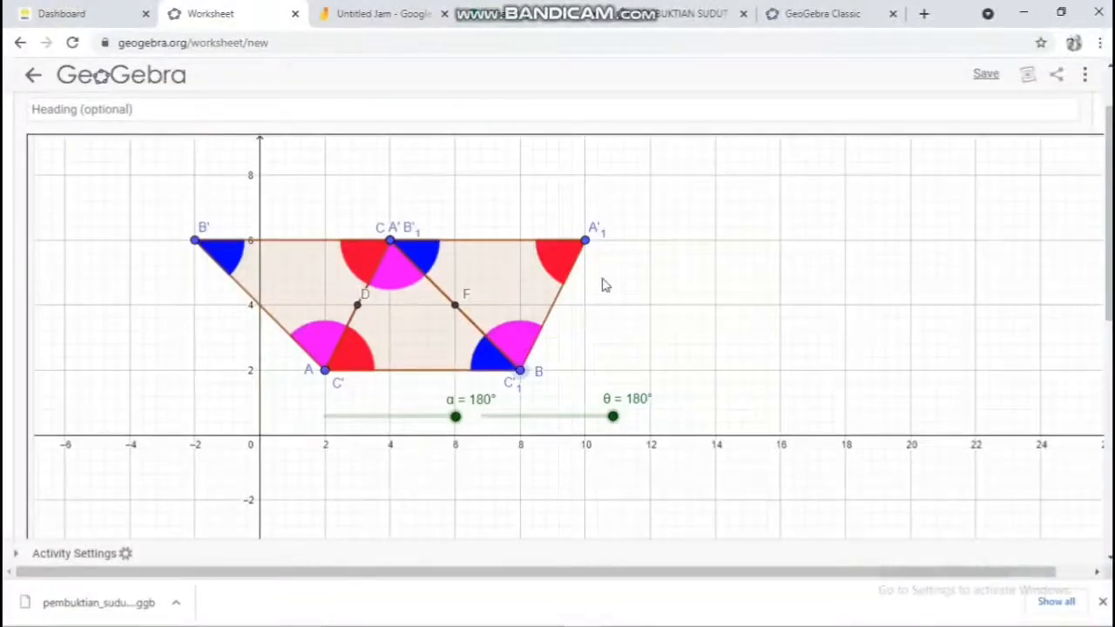
scroll(605, 285, "down", 4)
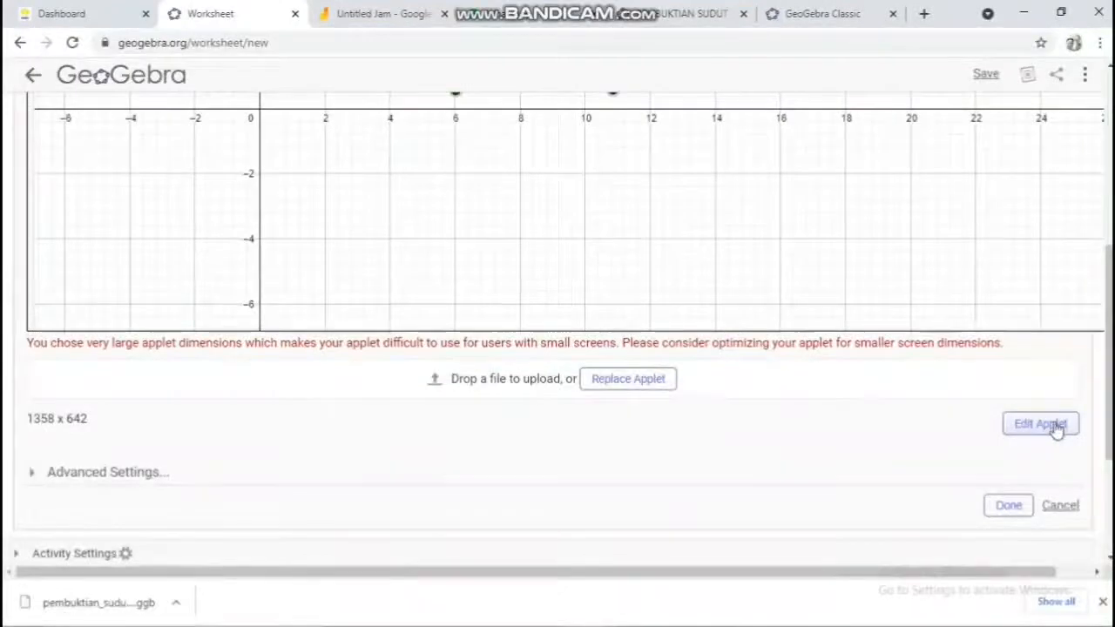
Step: Open the applet for editing and adjust the graphics view to fit the whole construction and both sliders
left_click(1054, 429)
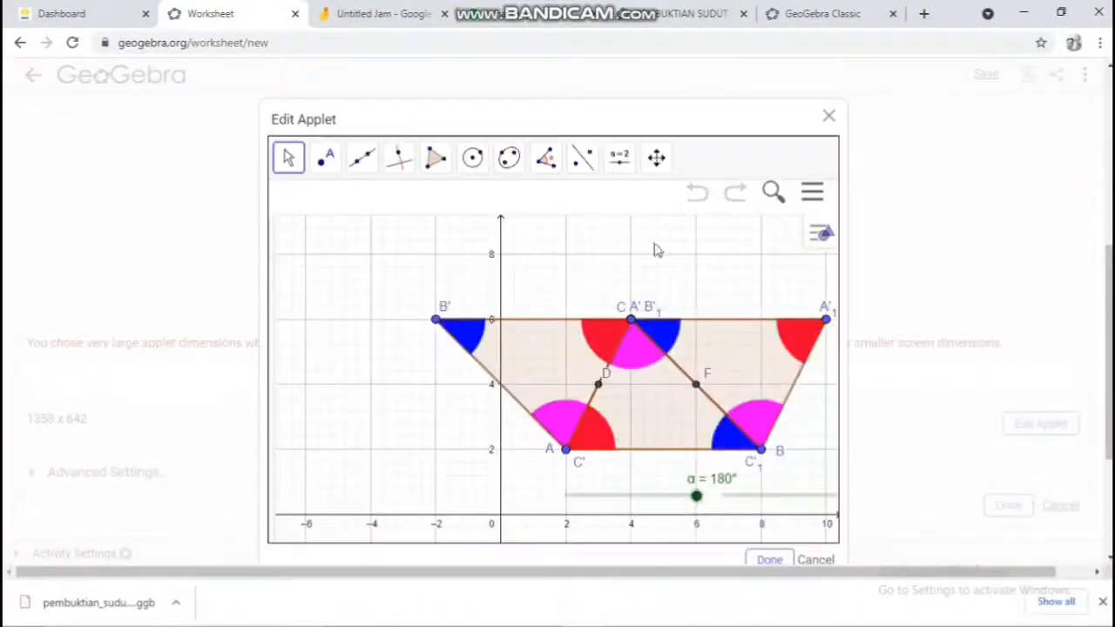
scroll(634, 247, "down", 5)
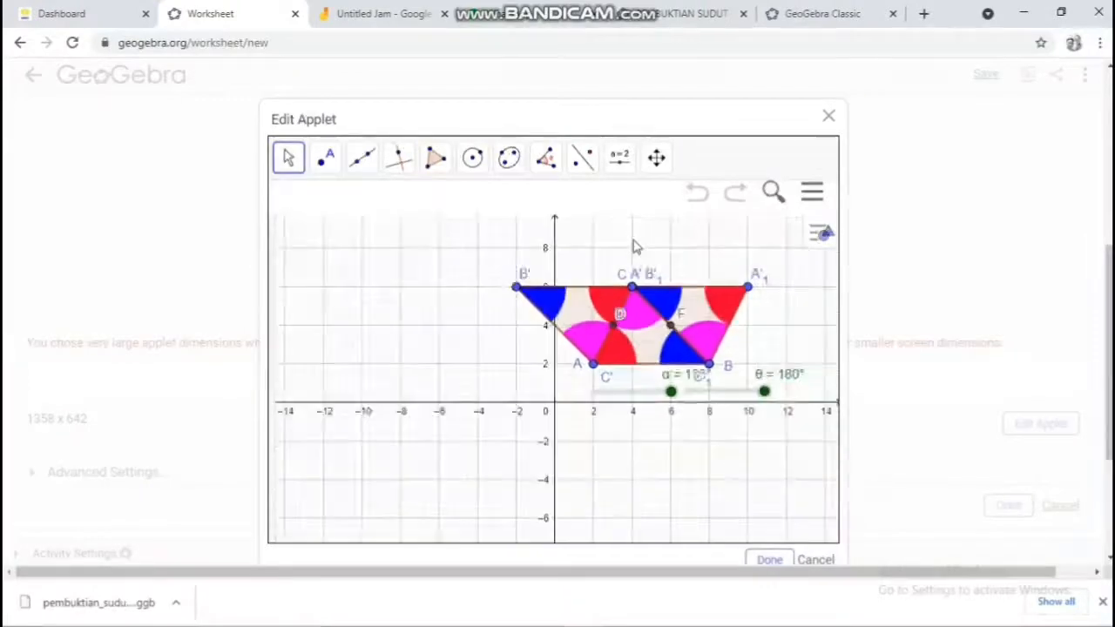
scroll(634, 247, "up", 2)
left_click_drag(621, 258, 520, 256)
scroll(697, 274, "down", 2)
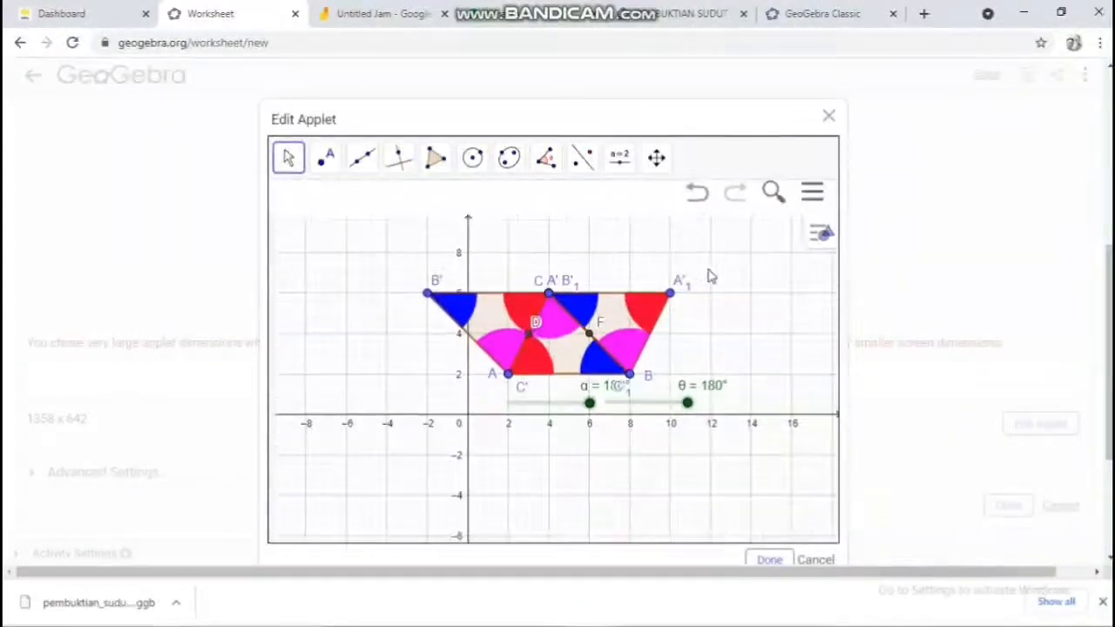
scroll(709, 271, "up", 3)
left_click_drag(739, 263, 737, 260)
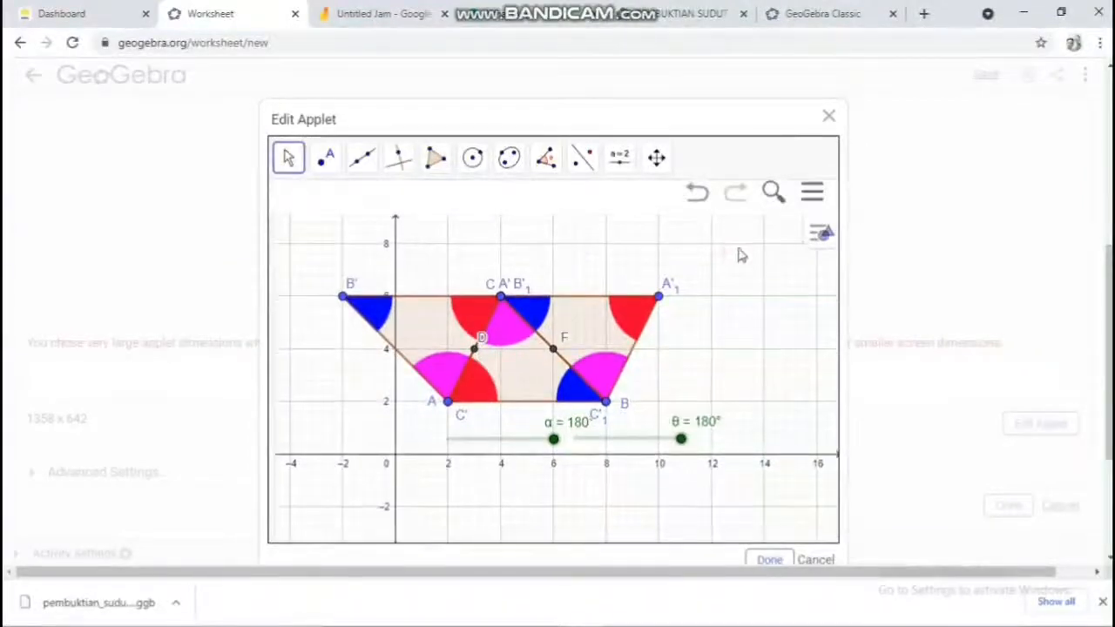
triple_click(685, 115)
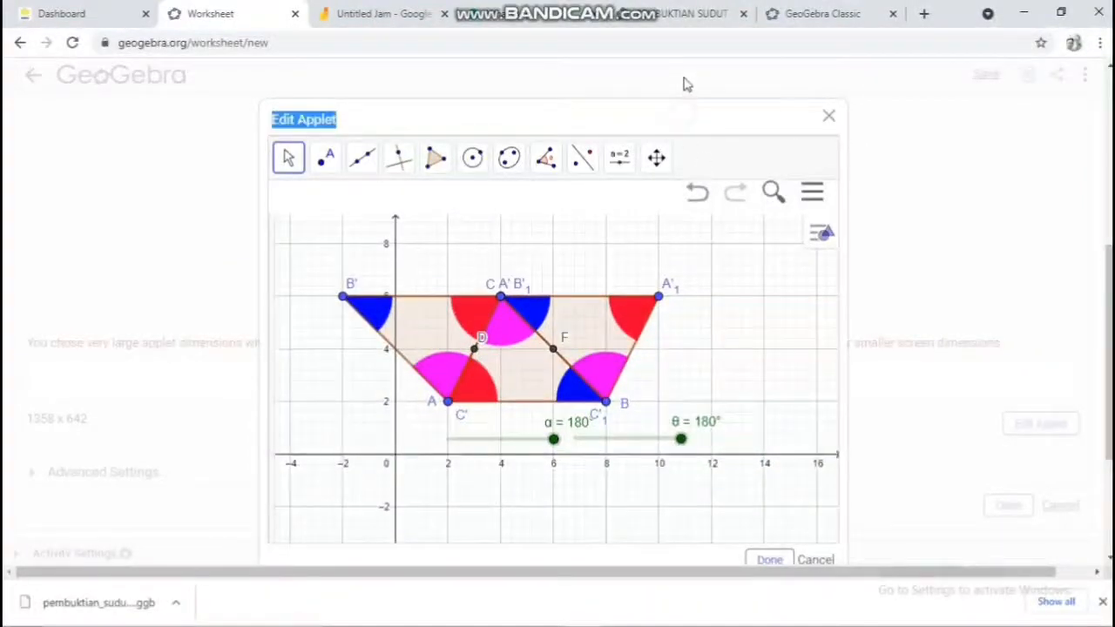
left_click(719, 257)
left_click(732, 305)
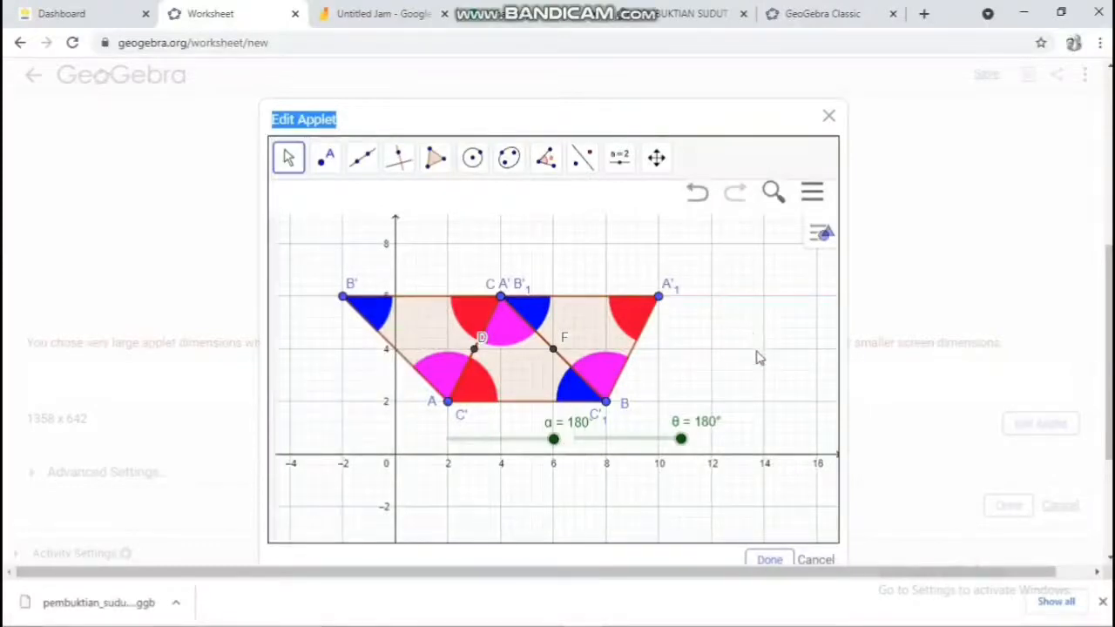
Step: Set both the α and θ sliders to 0° in the applet being edited
scroll(747, 340, "down", 1)
scroll(746, 340, "up", 1)
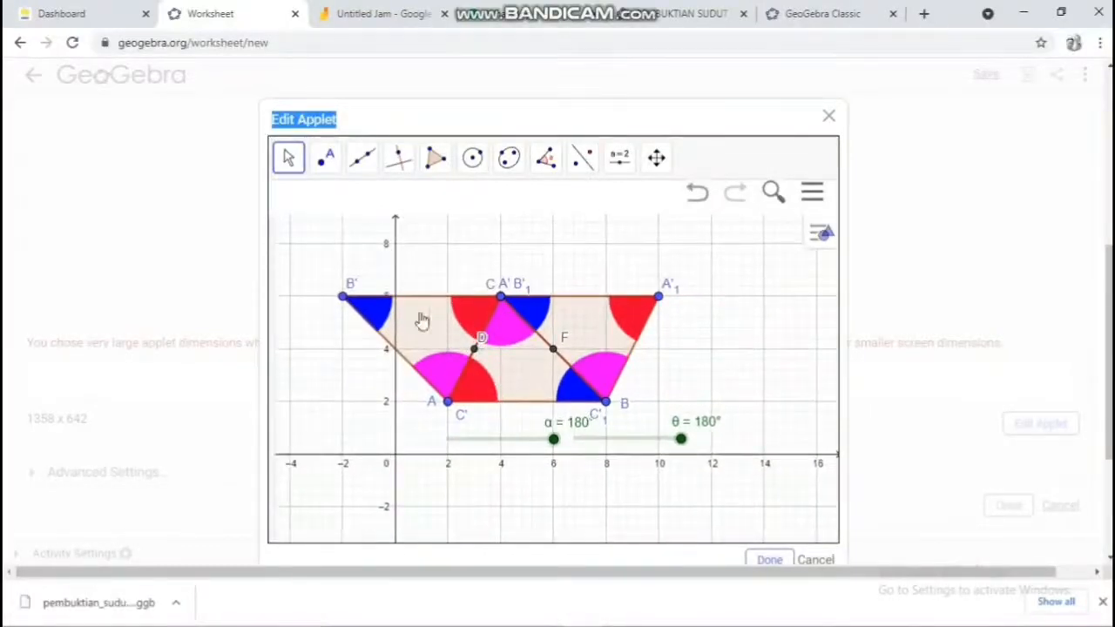
left_click_drag(554, 439, 448, 439)
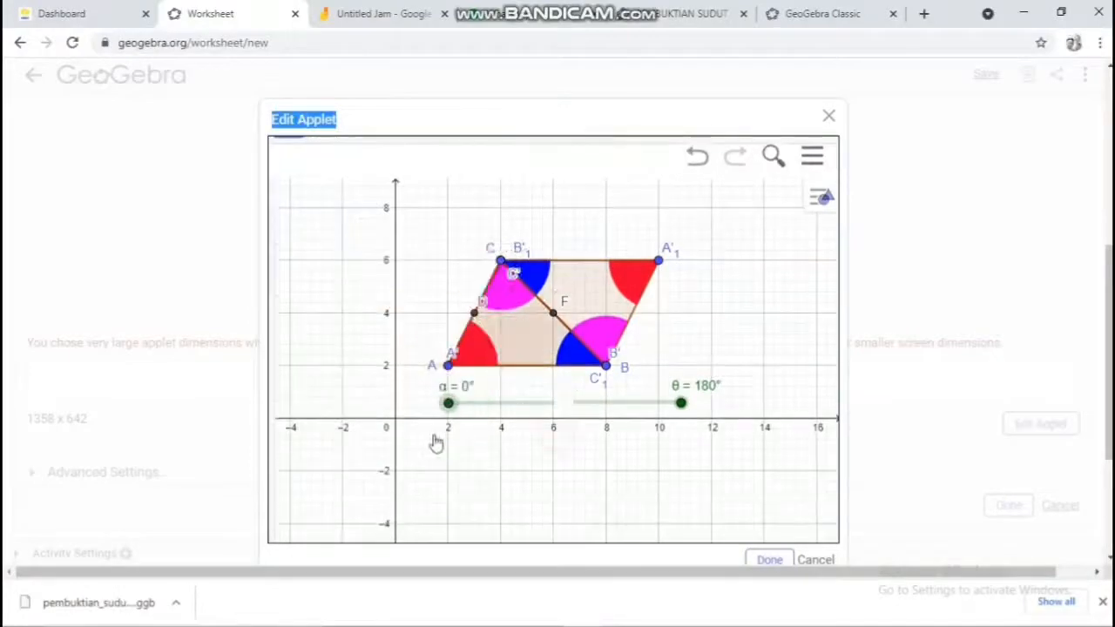
left_click_drag(680, 403, 547, 404)
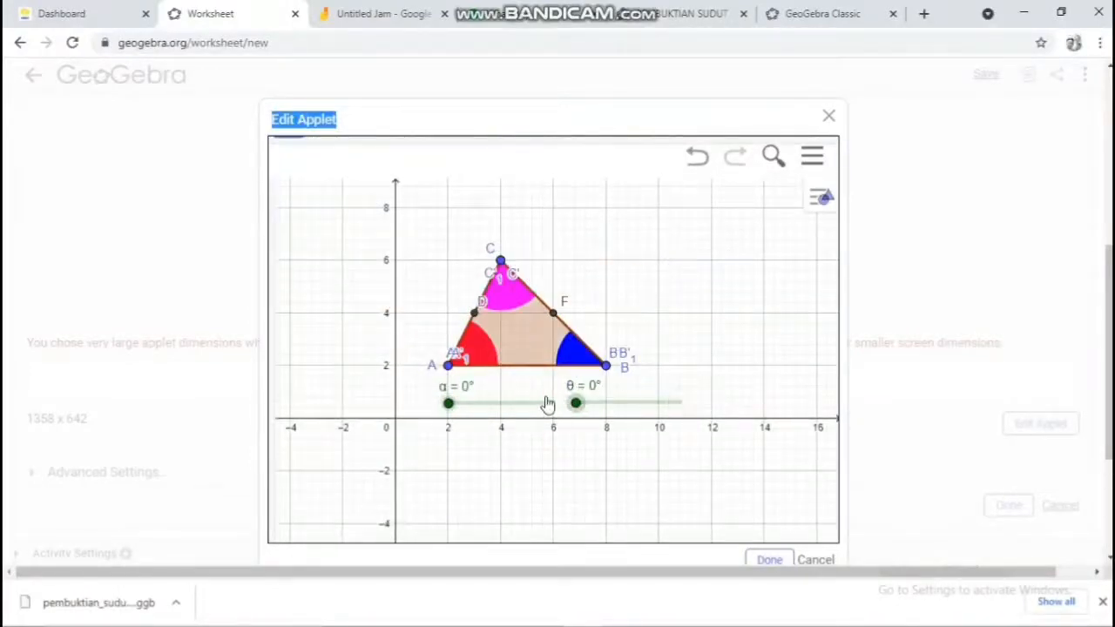
Step: Enlarge and centre the triangle with its sliders in the graphics view and apply the applet edits
scroll(654, 348, "up", 2)
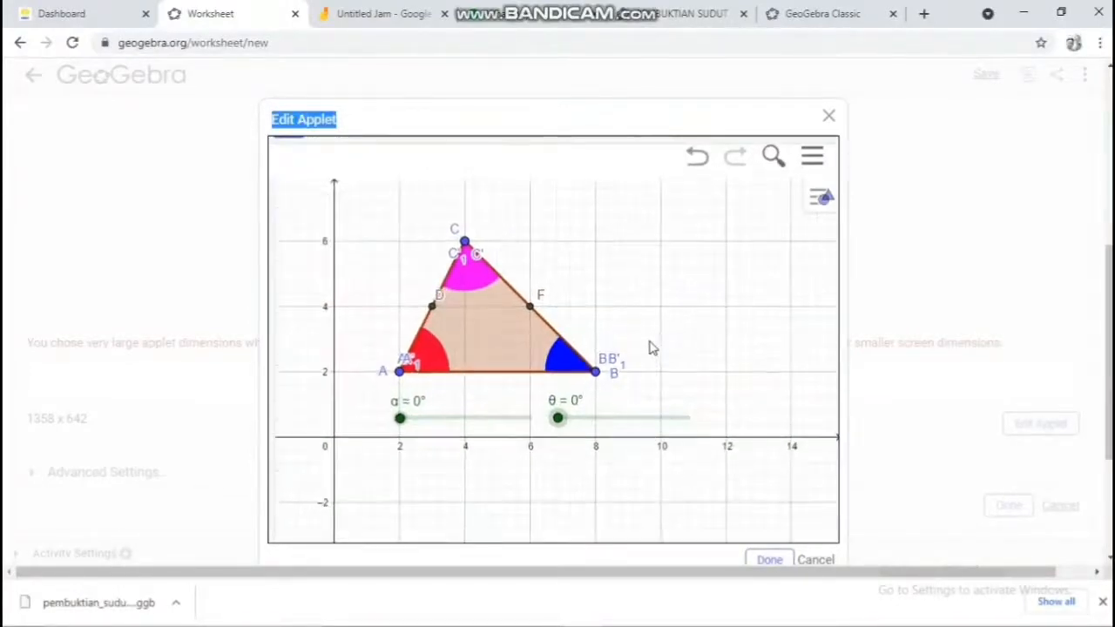
left_click_drag(705, 339, 745, 350)
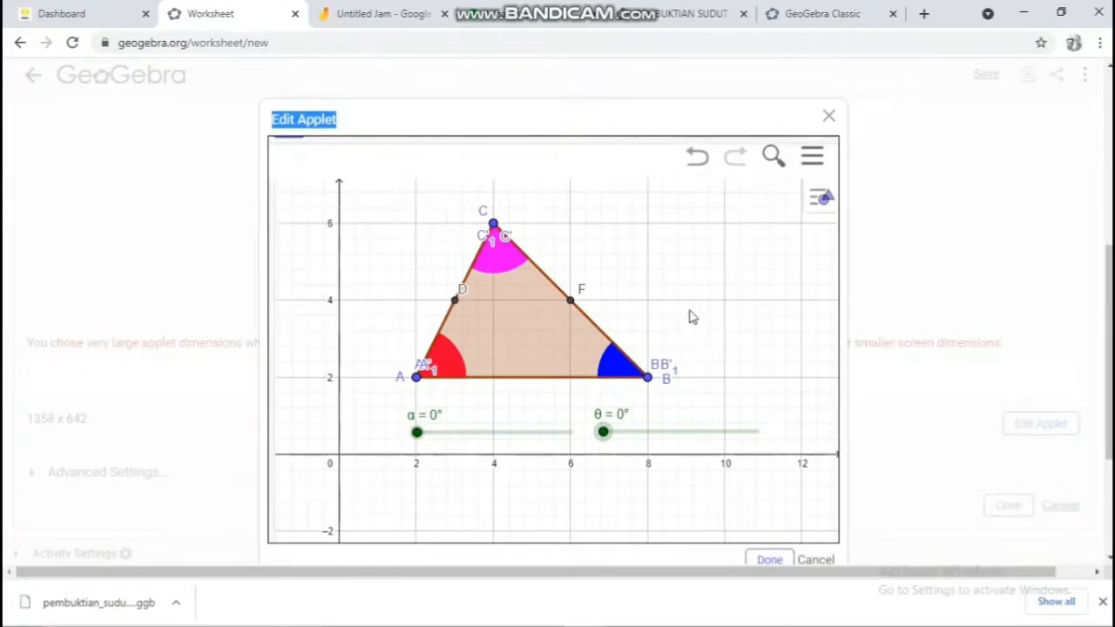
scroll(689, 309, "up", 2)
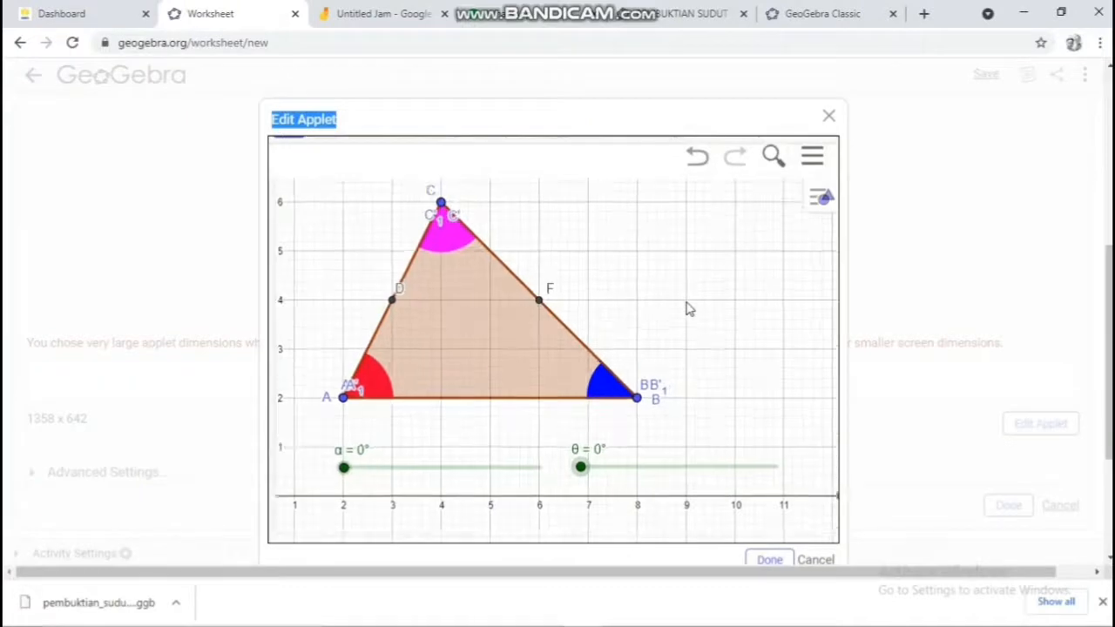
scroll(688, 309, "down", 2)
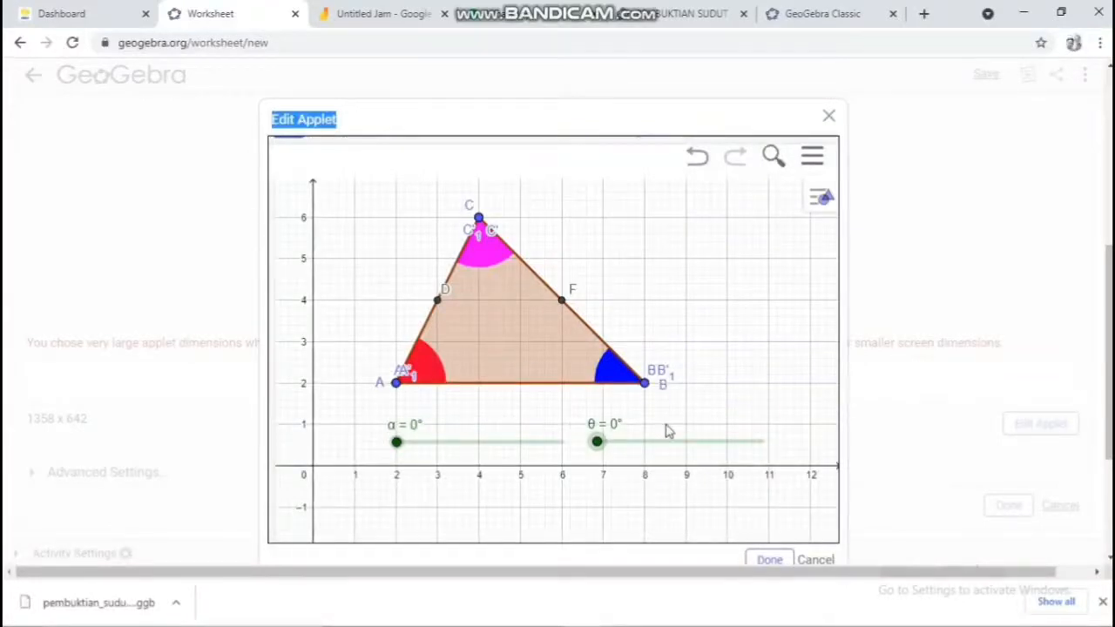
left_click(770, 560)
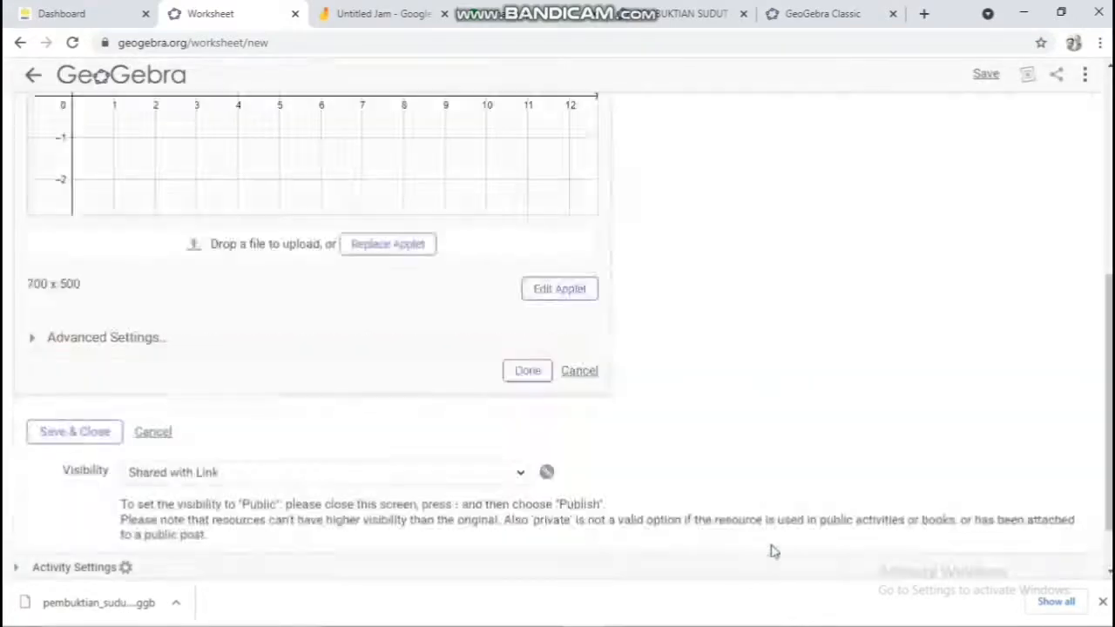
Step: Review the edited applet in the activity, including its dimensions and the visibility and tag settings below it
scroll(703, 398, "up", 5)
scroll(645, 324, "down", 5)
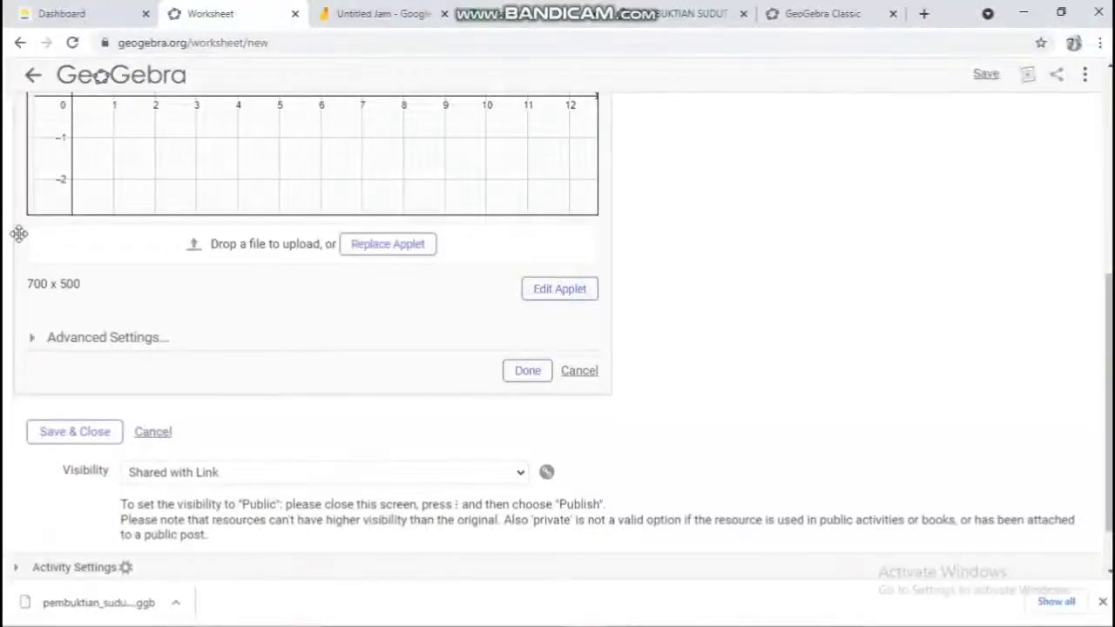
scroll(181, 287, "up", 1)
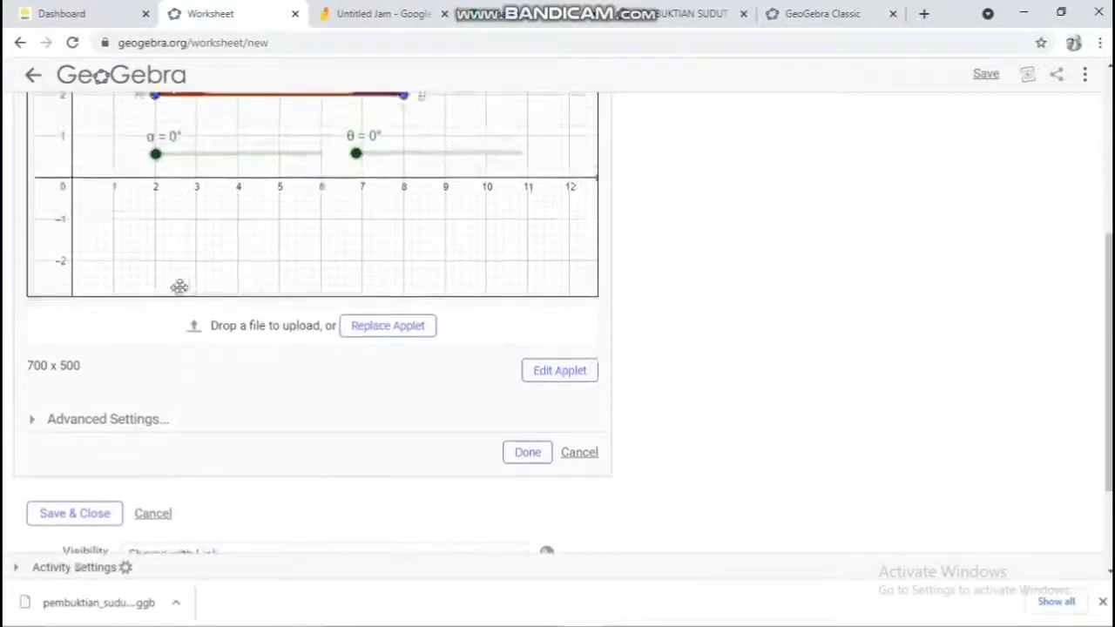
scroll(518, 316, "up", 2)
scroll(515, 315, "up", 2)
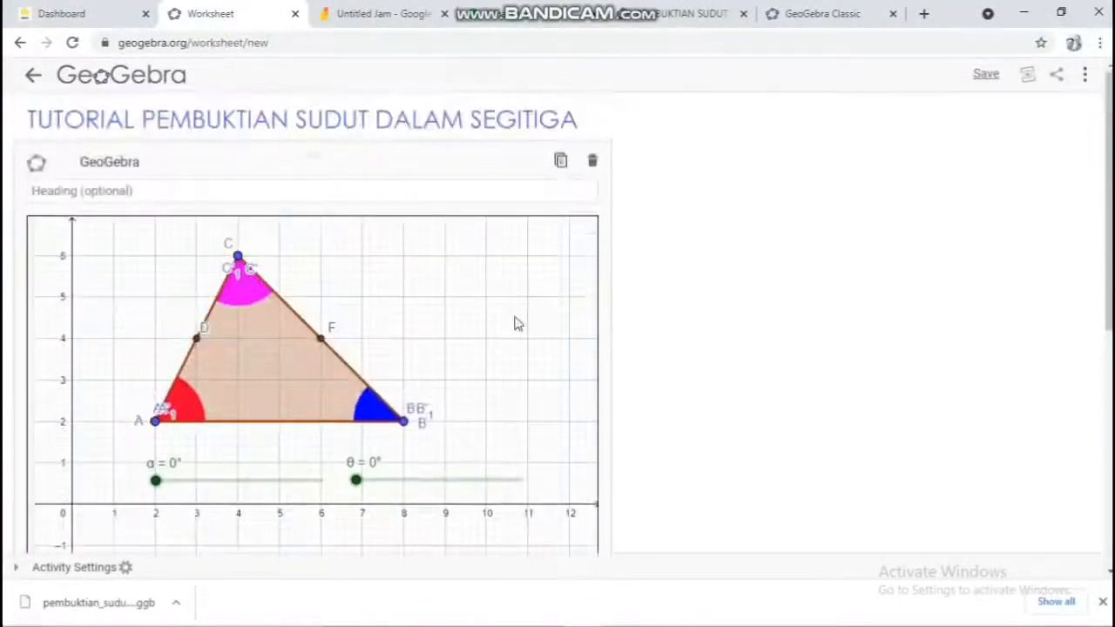
scroll(514, 315, "down", 2)
scroll(515, 322, "up", 1)
scroll(514, 318, "up", 1)
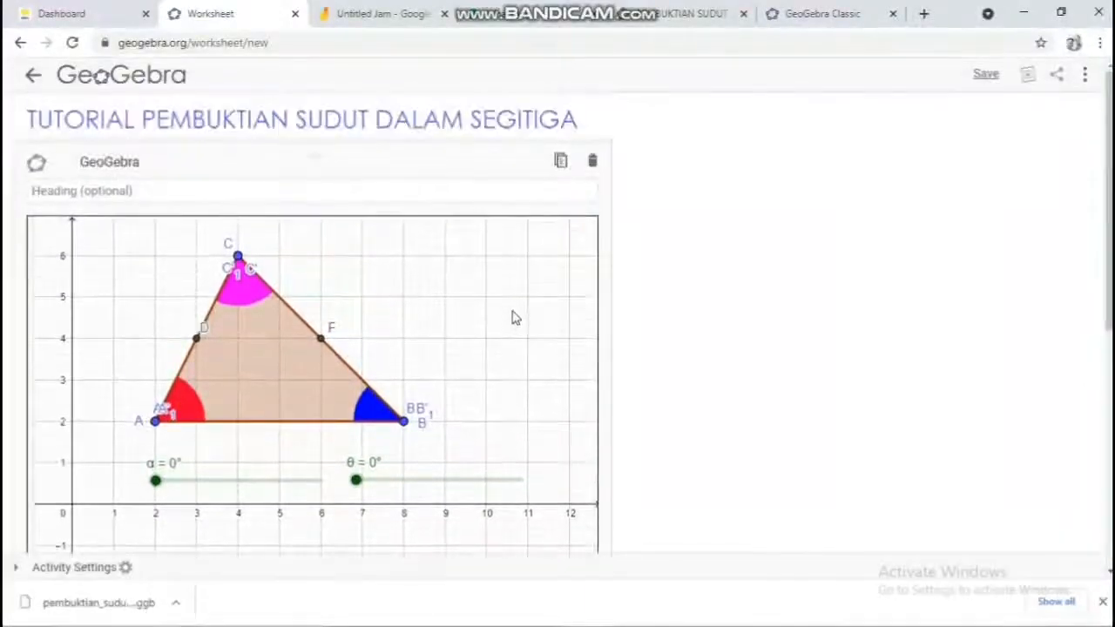
scroll(508, 313, "down", 3)
scroll(394, 306, "up", 2)
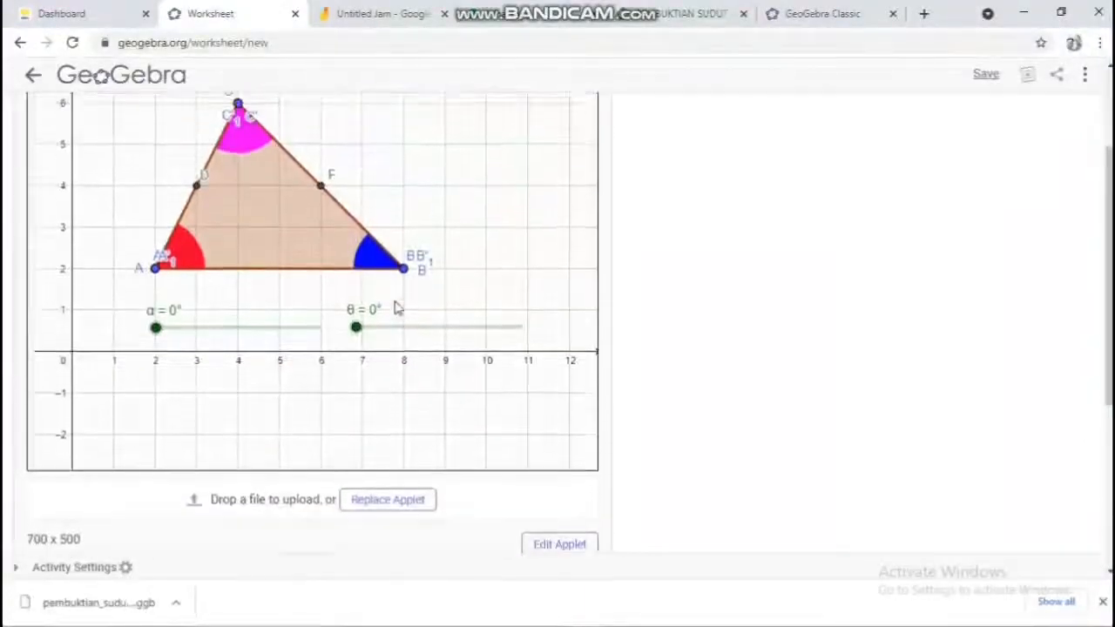
scroll(395, 307, "up", 1)
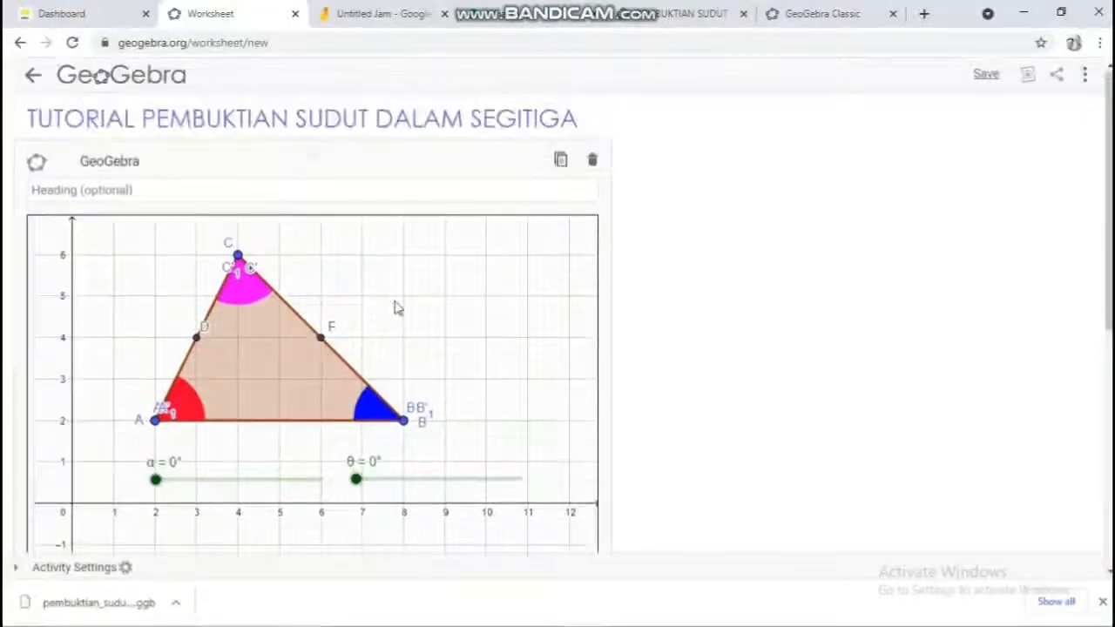
scroll(395, 307, "down", 3)
scroll(395, 307, "down", 3)
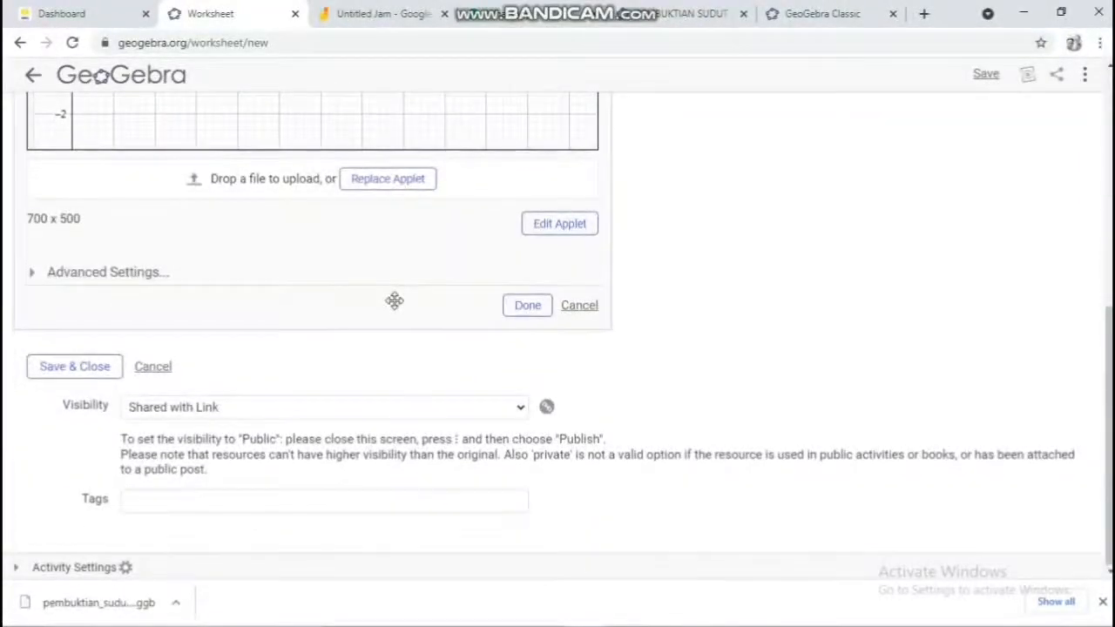
Step: Check the applet's framing and dimensions in the activity and finish editing the applet element
scroll(395, 300, "up", 6)
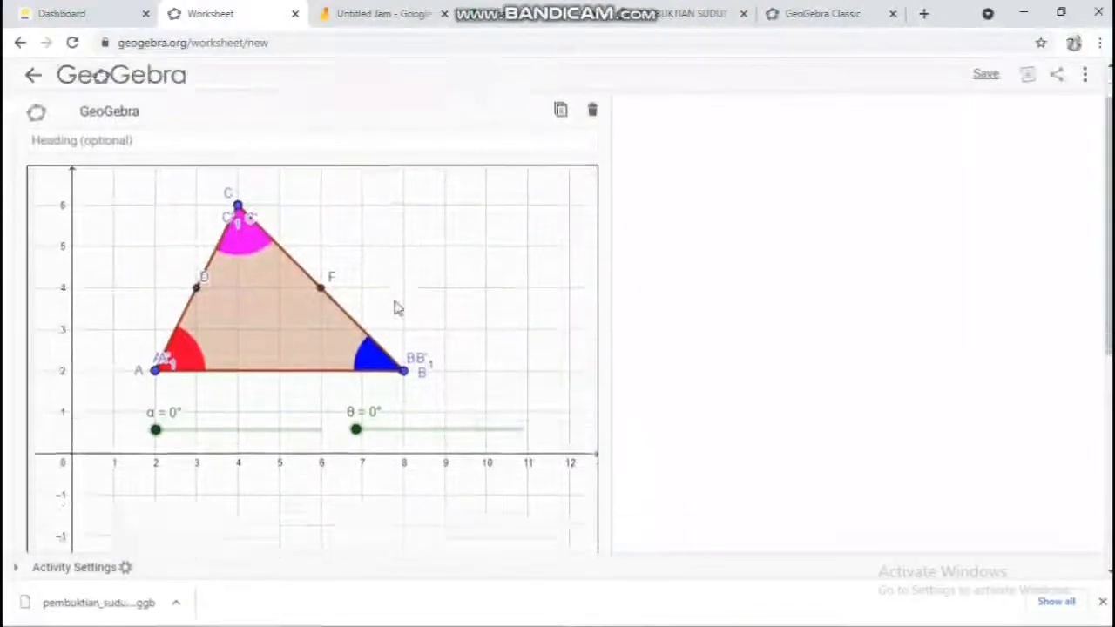
scroll(394, 306, "down", 3)
scroll(251, 296, "down", 1)
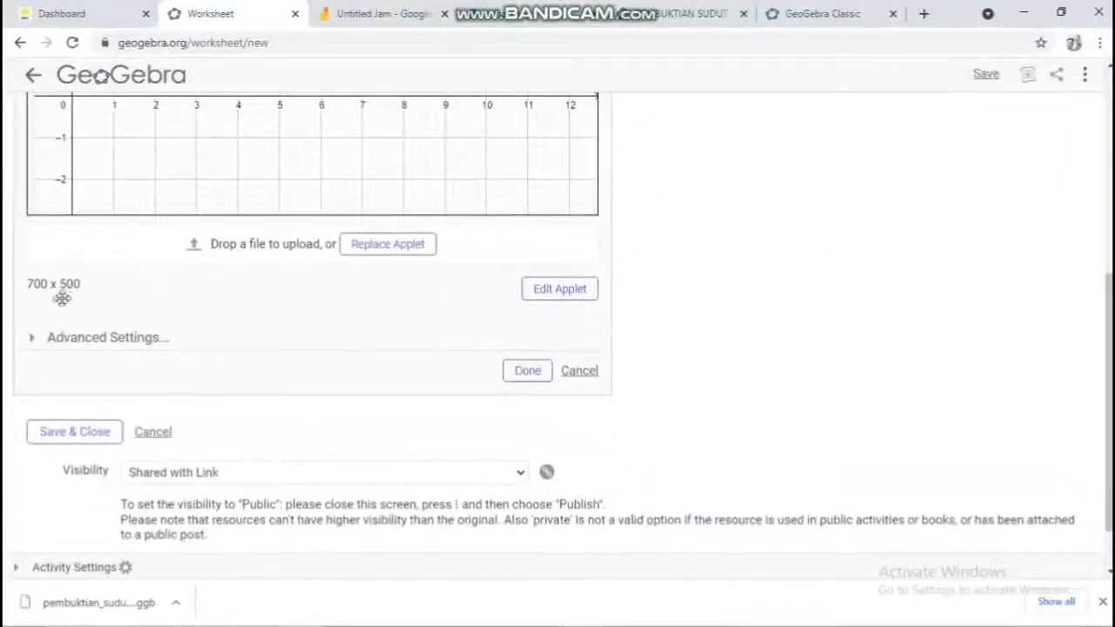
scroll(296, 331, "down", 1)
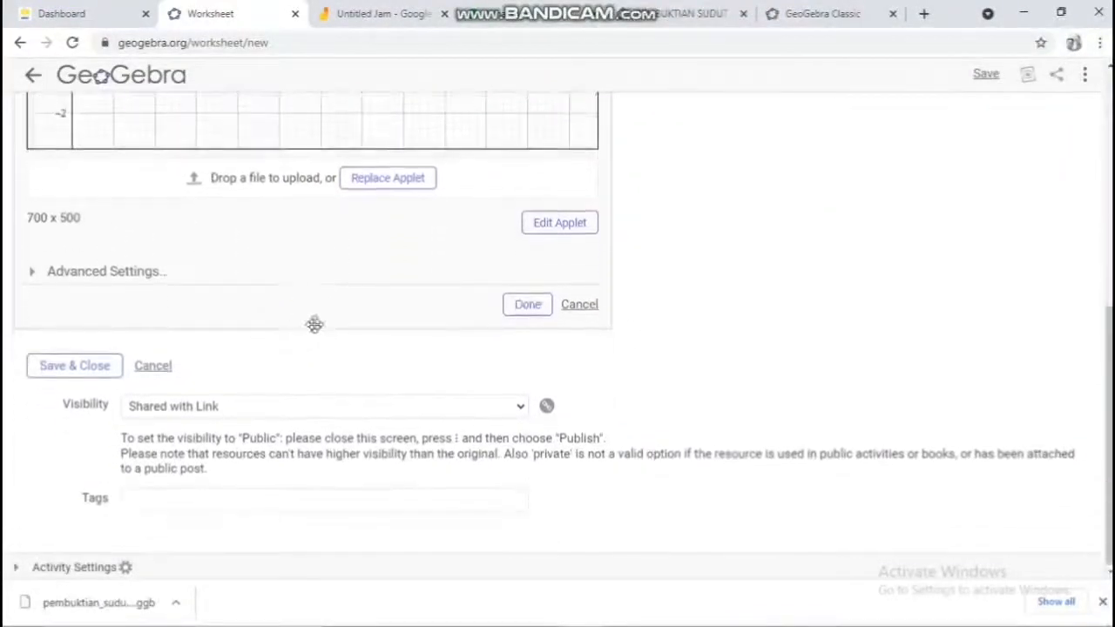
left_click(531, 307)
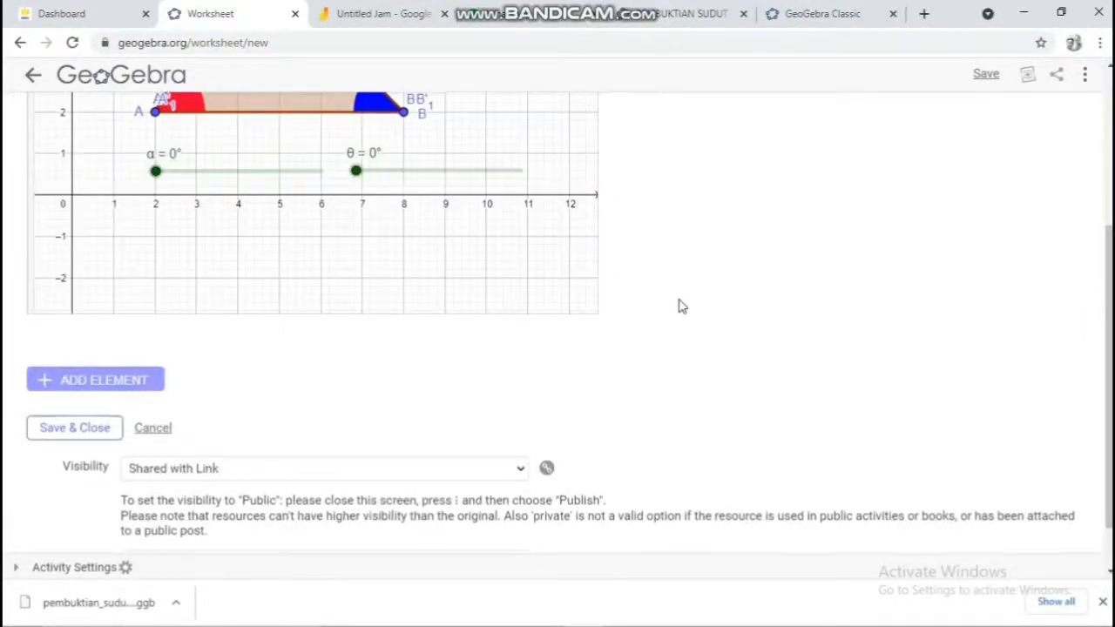
Step: Add a text element to the activity below the triangle applet
scroll(679, 307, "up", 3)
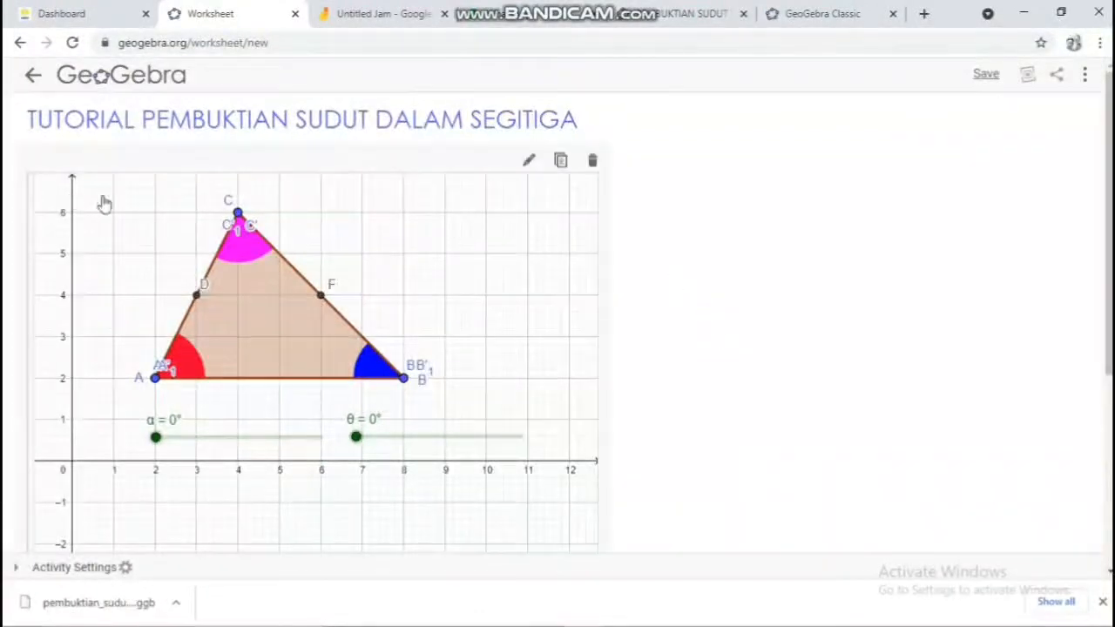
scroll(726, 254, "down", 1)
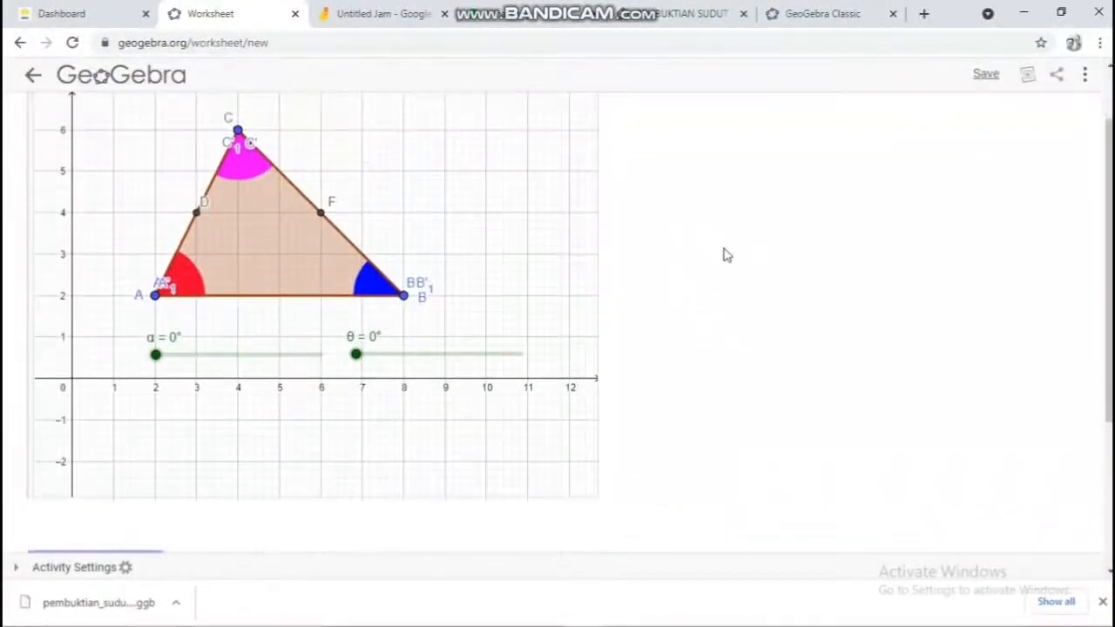
scroll(727, 255, "down", 2)
scroll(723, 252, "up", 3)
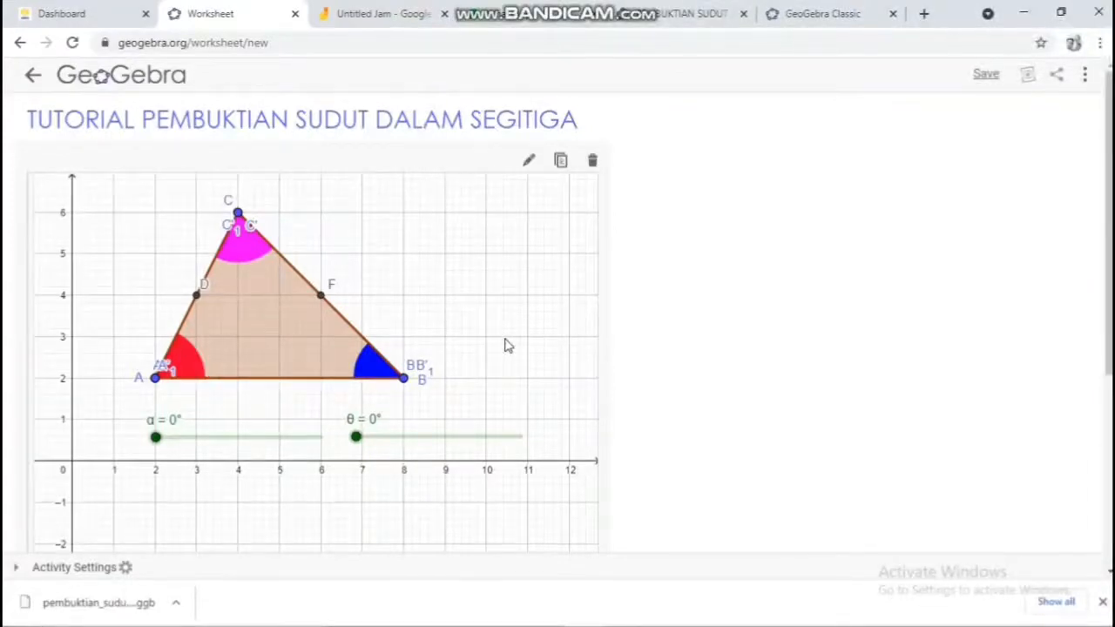
scroll(506, 344, "down", 2)
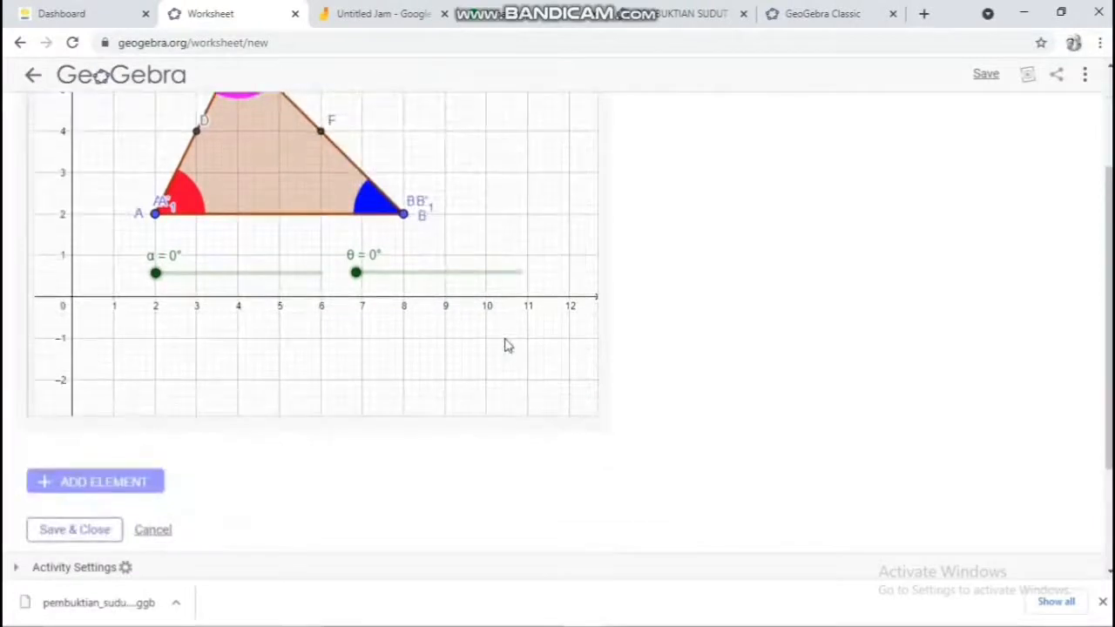
scroll(505, 344, "down", 1)
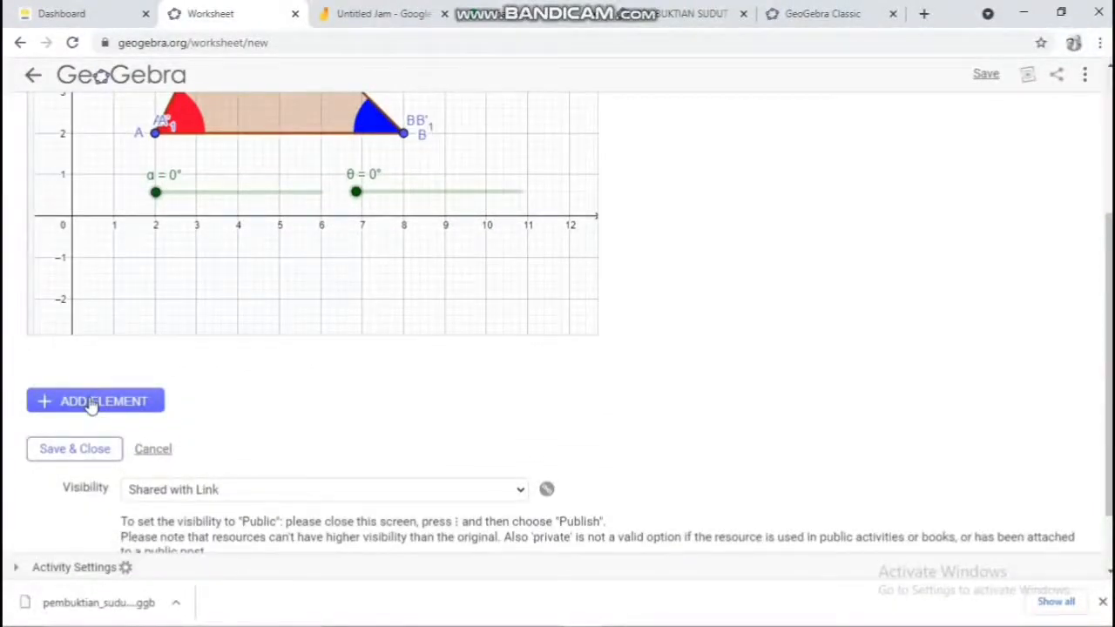
left_click(92, 402)
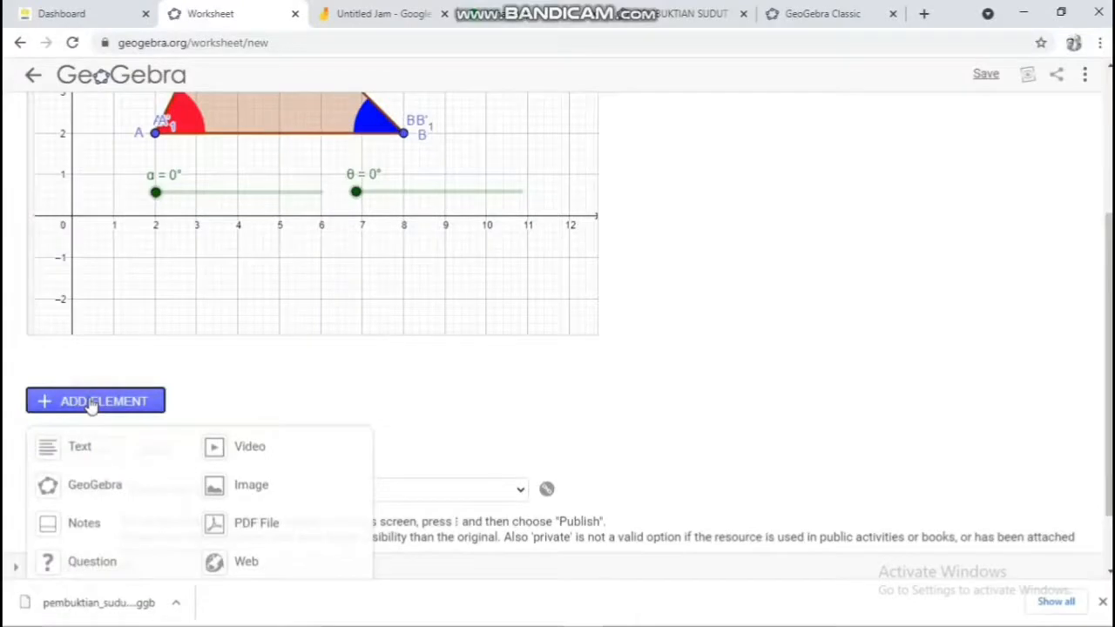
left_click(86, 453)
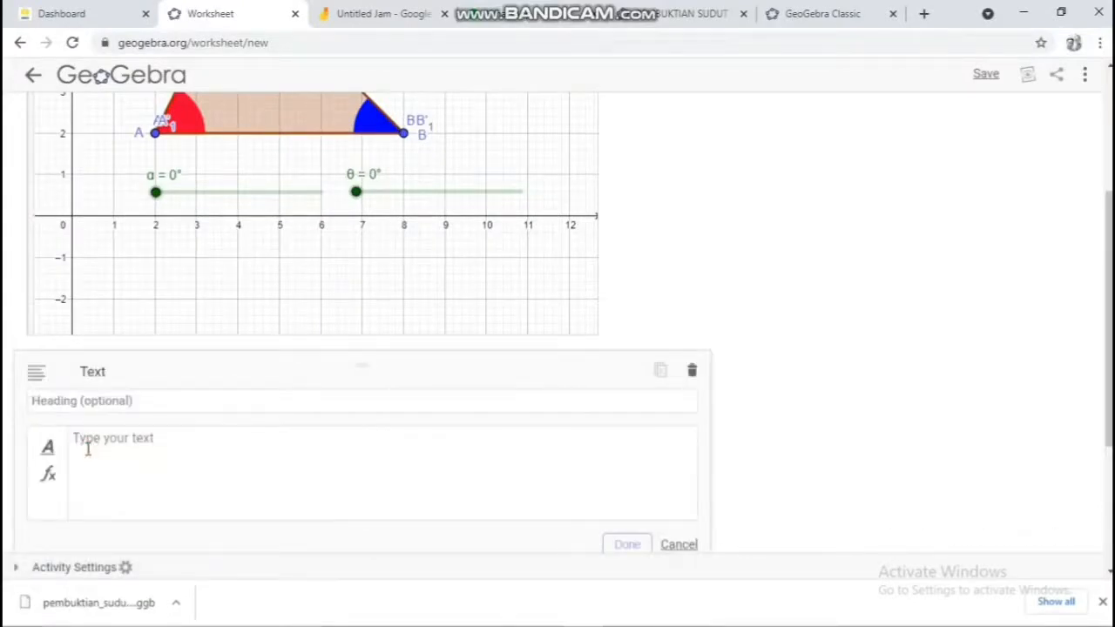
Step: Give the text element the heading "LANGKAH - LANGKAH MENGGUNAKAN SLIDER PEMBUKTIAN SUDUT DALAM SEGITIGA"
scroll(150, 416, "down", 1)
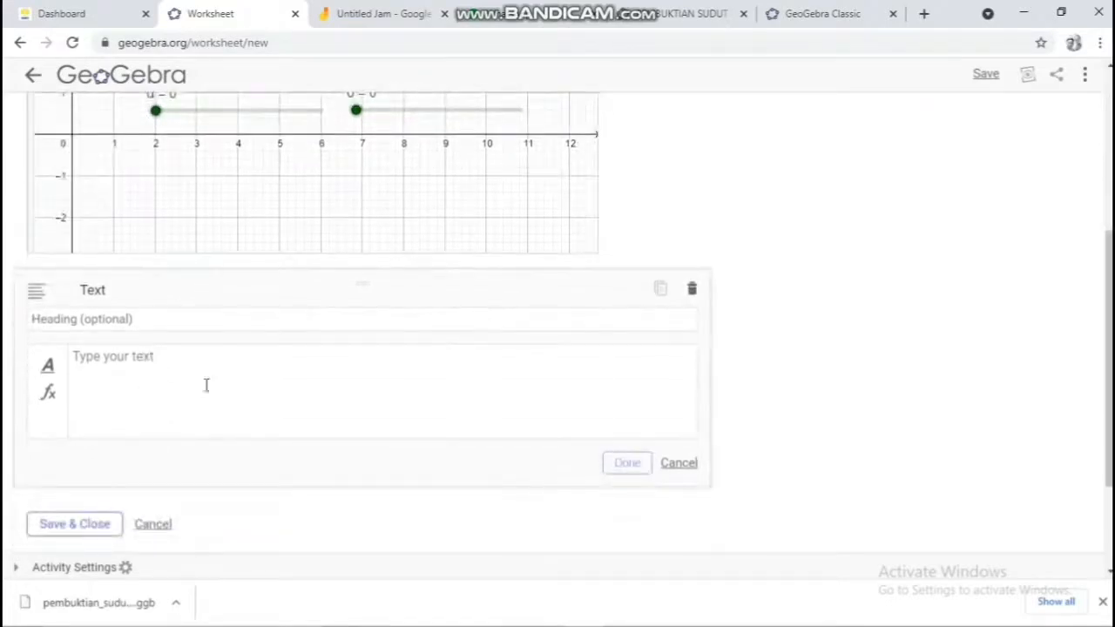
left_click(180, 321)
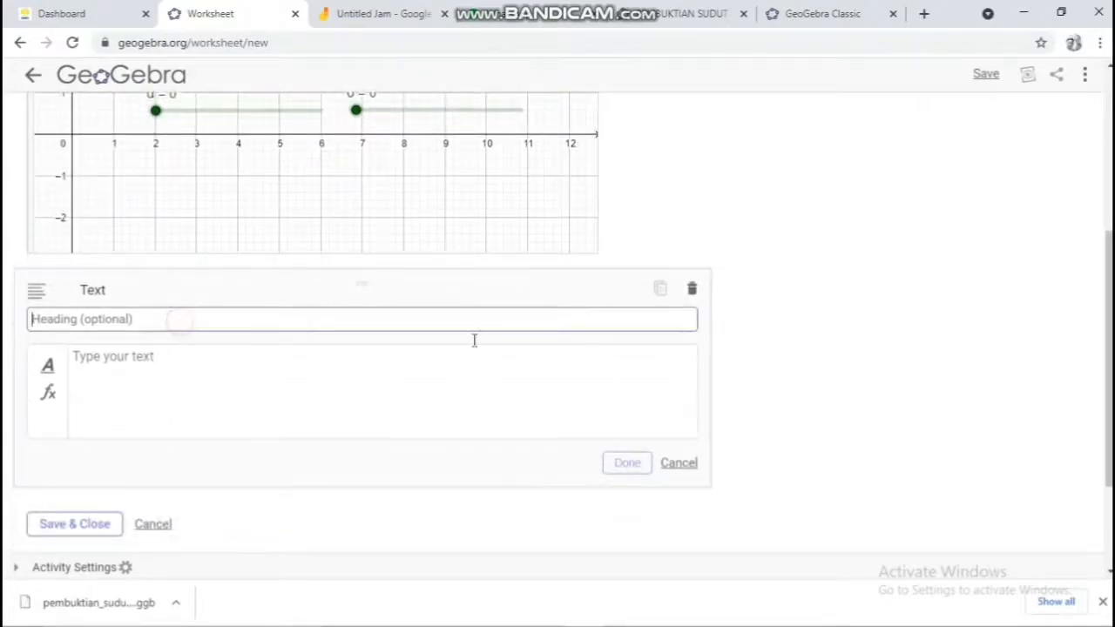
type("la")
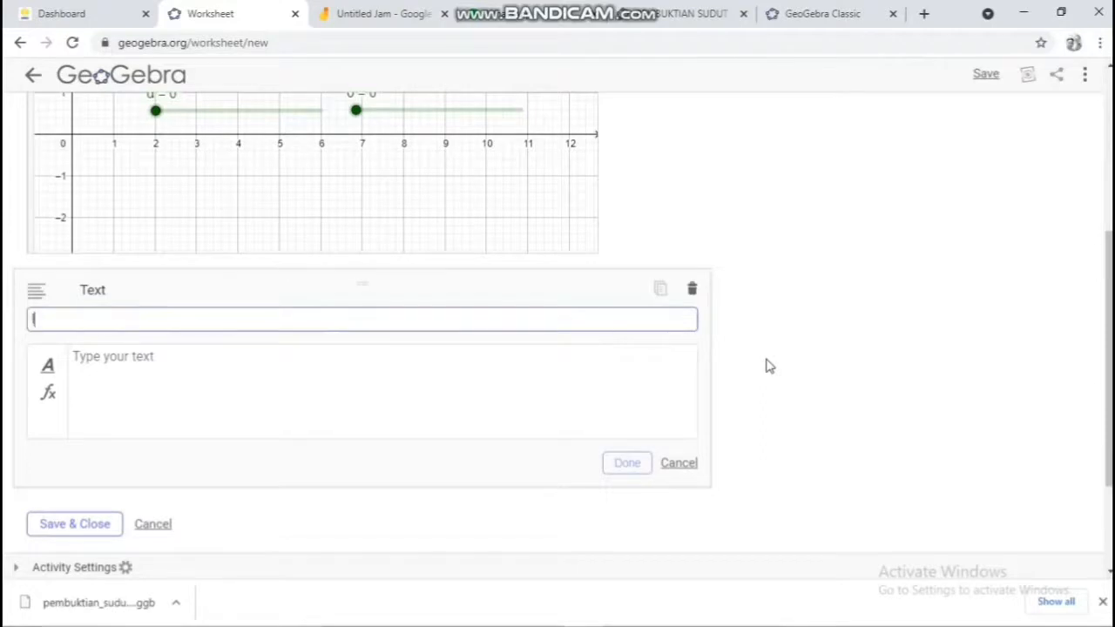
key("BackSpace")
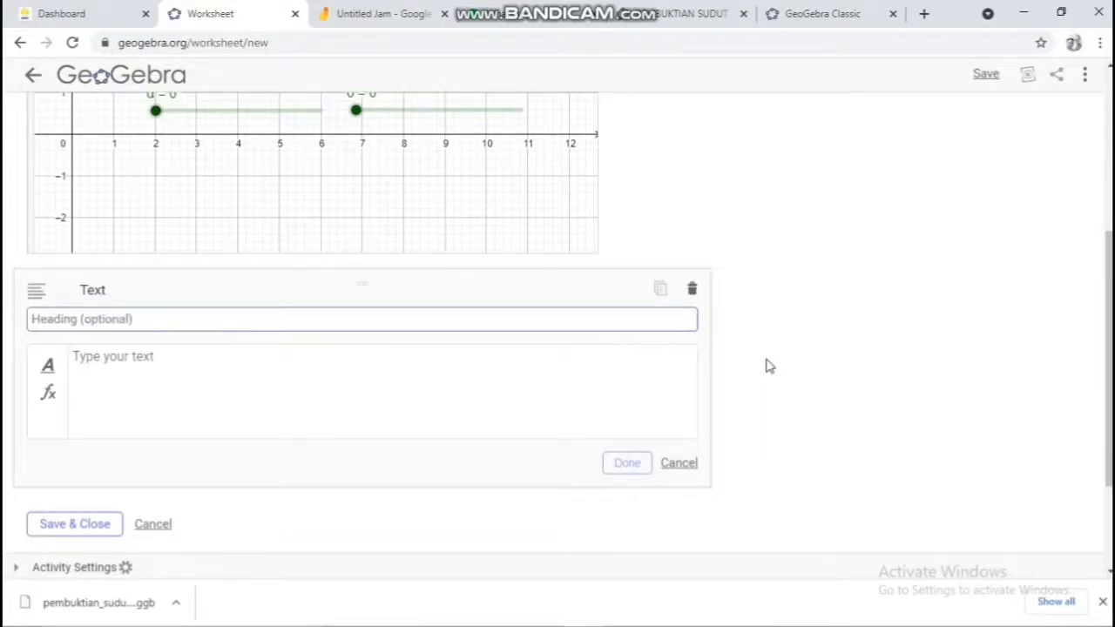
type("LANGKAH - LANGKAH M")
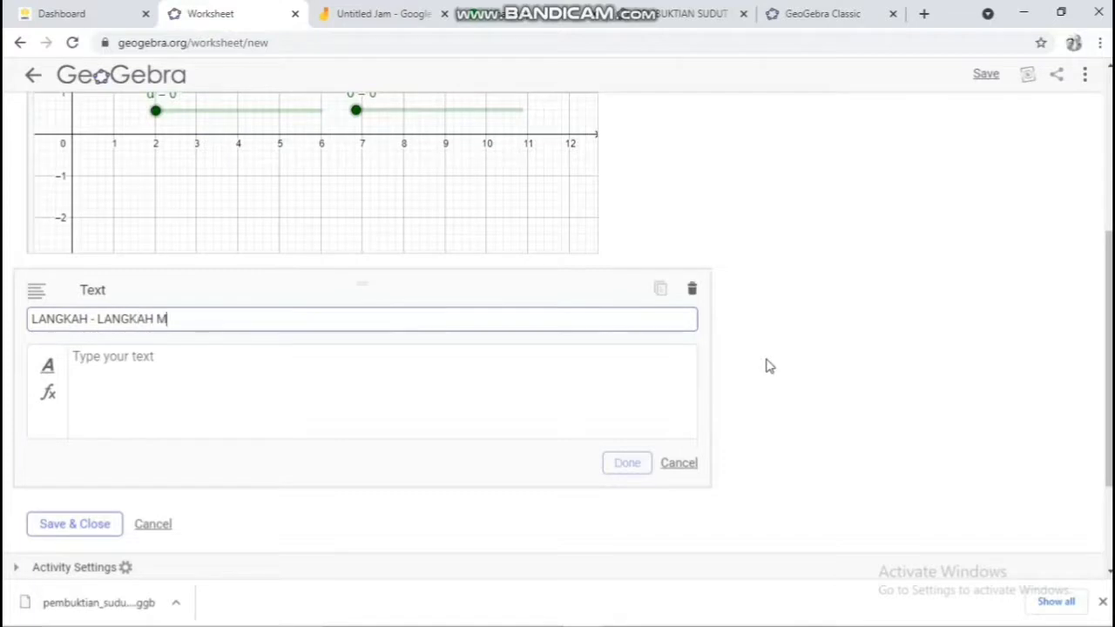
type("ENGGUNAKAN SLIDER PEMBUKTIAN SUD")
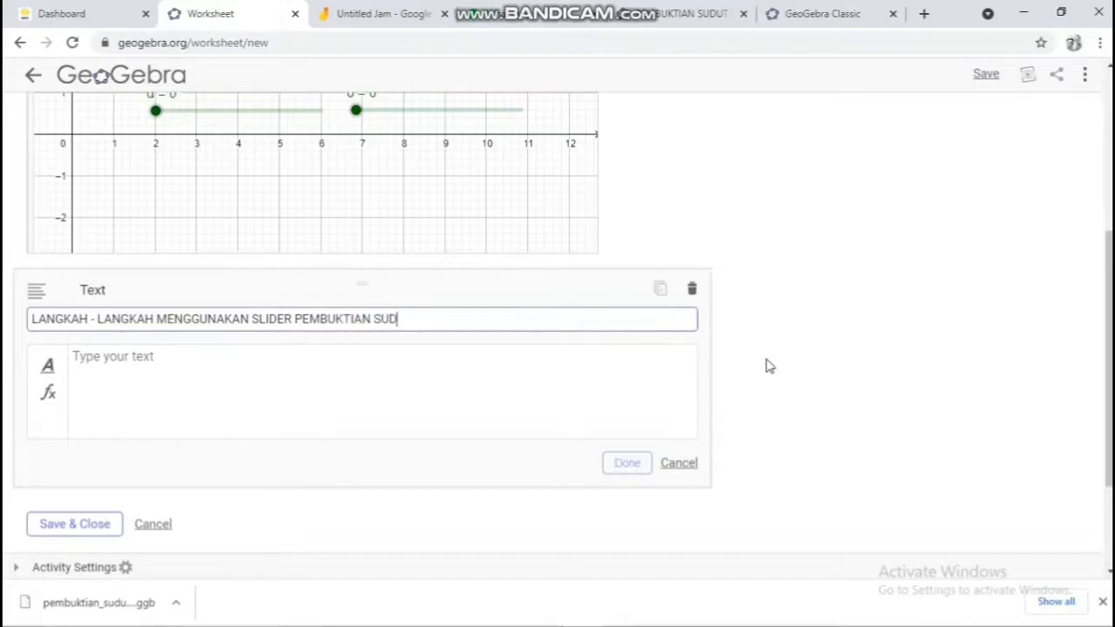
type("LAM SEGITIGA")
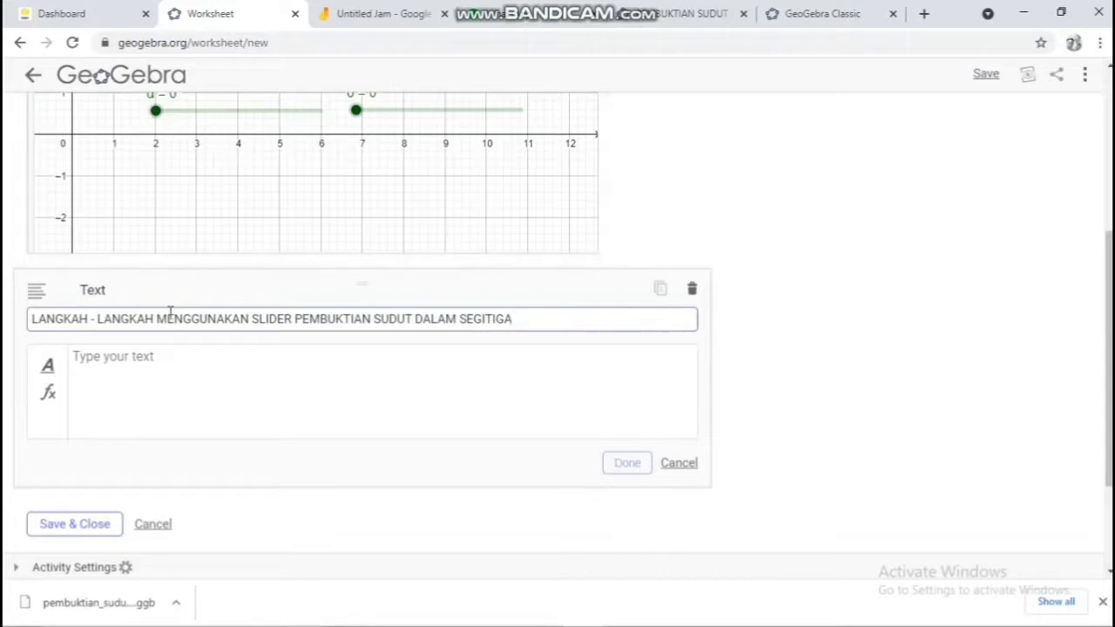
Step: Enter the lines "1. LANGKAH 1", "2. LANGKAH 2" and "DST" as the body text and finish the text element
left_click(146, 356)
type("1. LAN")
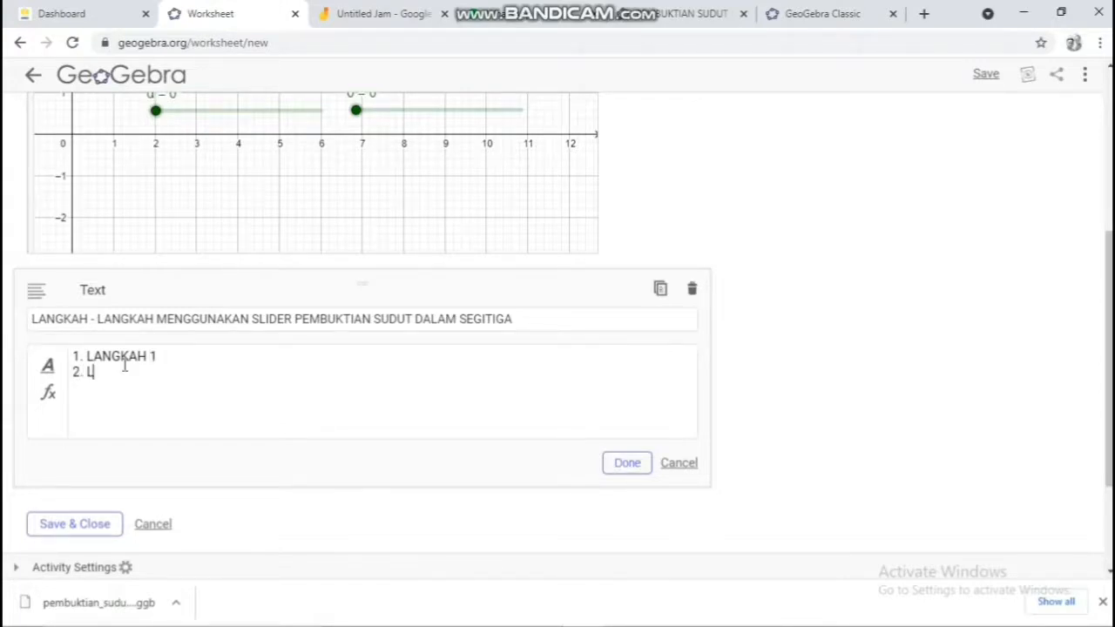
type("GKAH 2")
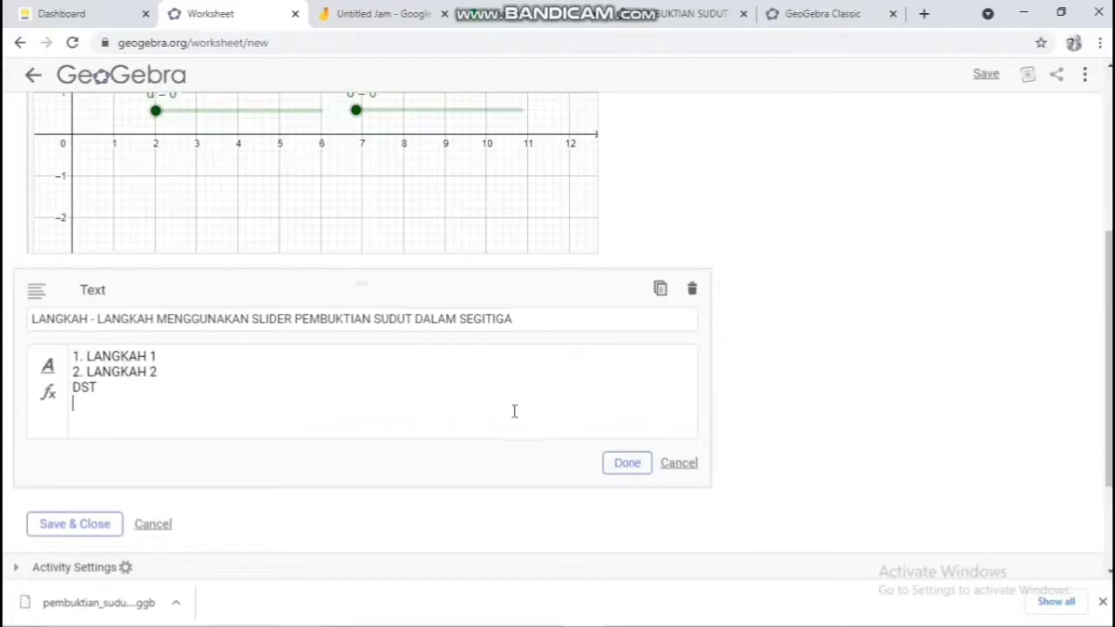
scroll(552, 381, "down", 1)
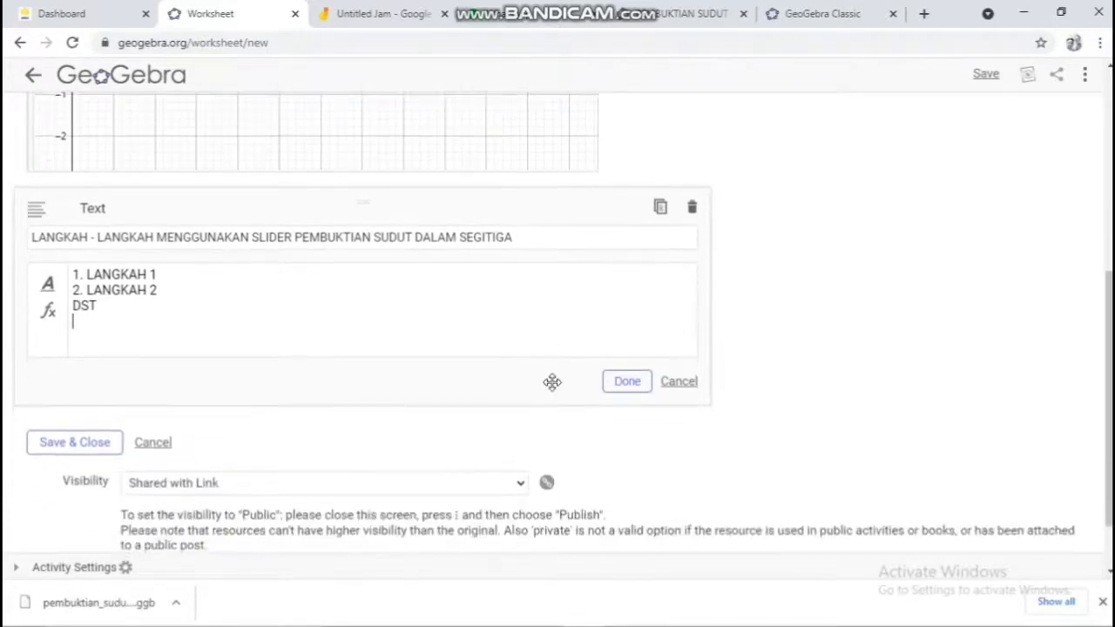
left_click(629, 384)
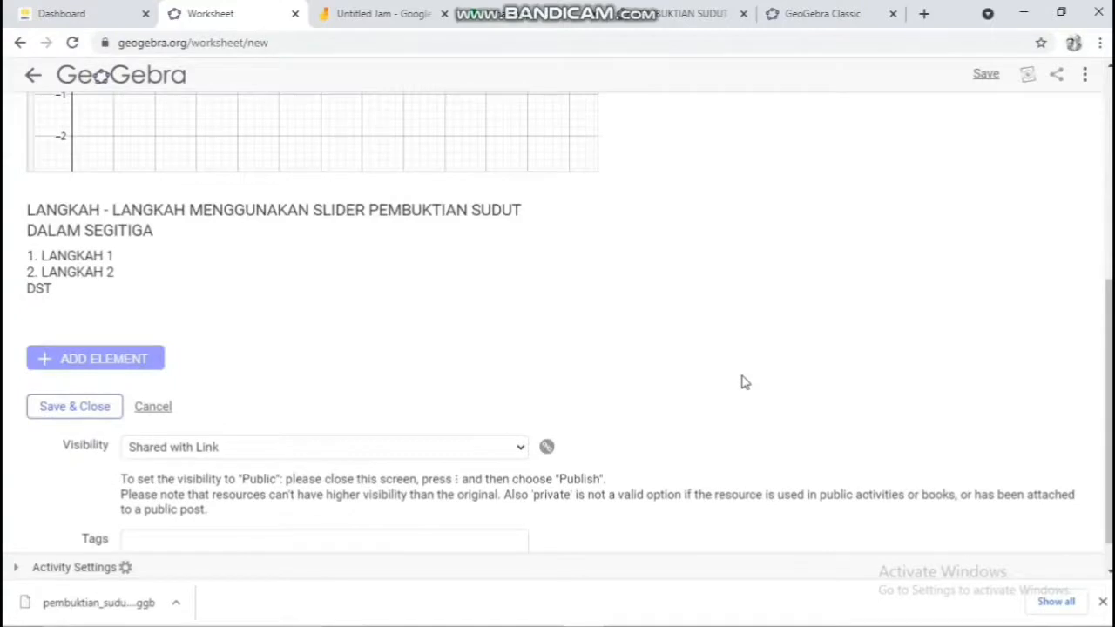
Step: Review the whole activity, from the title and triangle applet to the instruction text and the visibility and tag settings
scroll(744, 381, "up", 5)
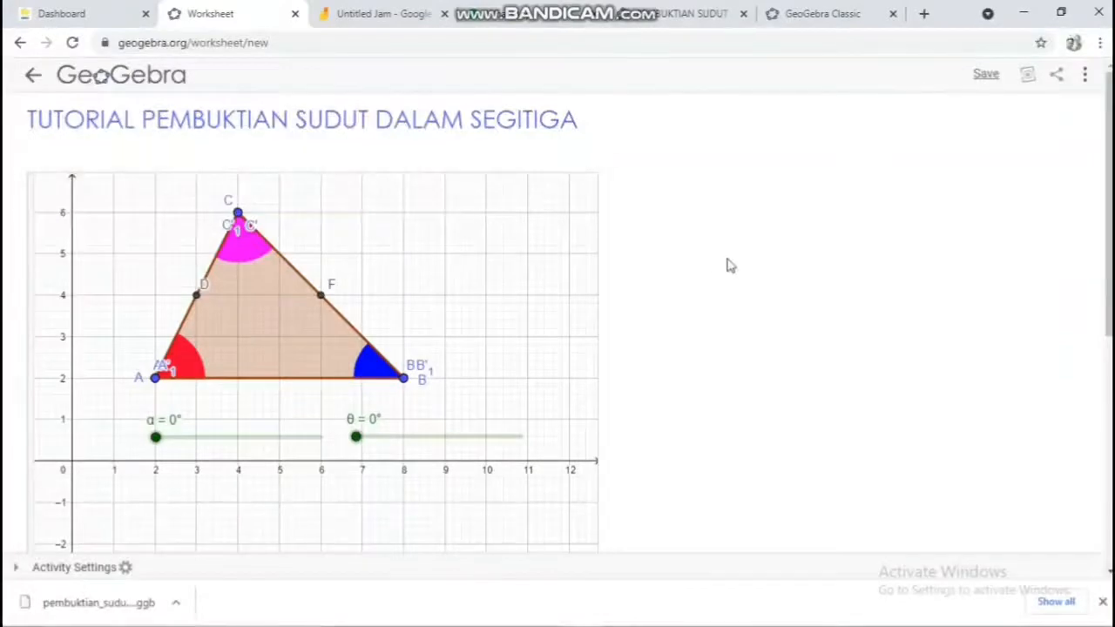
scroll(687, 261, "down", 4)
scroll(687, 261, "up", 4)
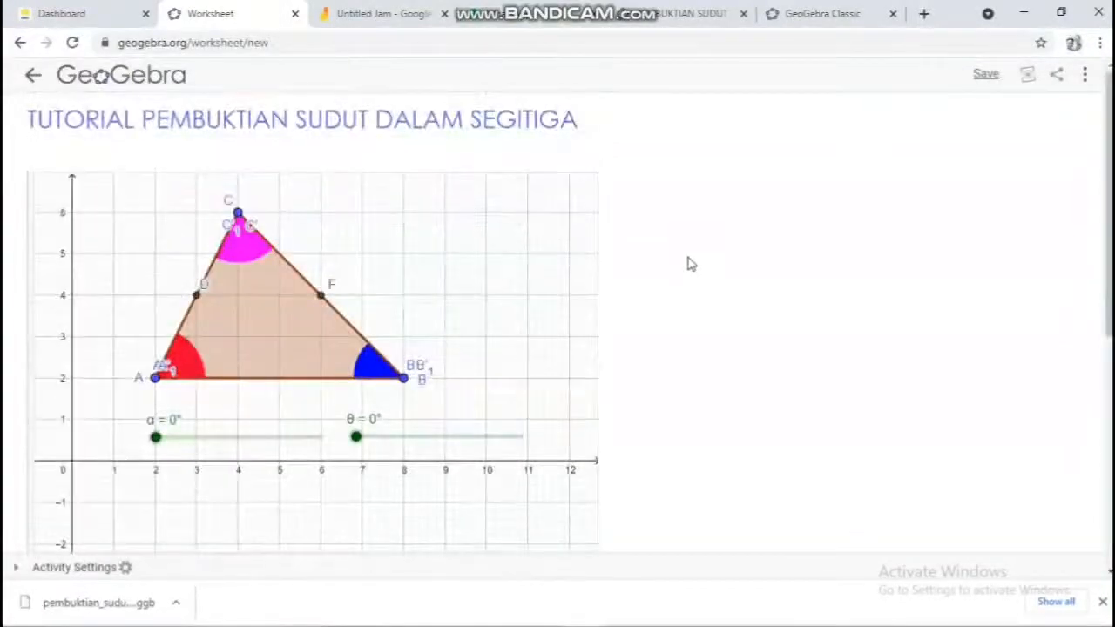
scroll(687, 262, "down", 4)
scroll(687, 261, "up", 4)
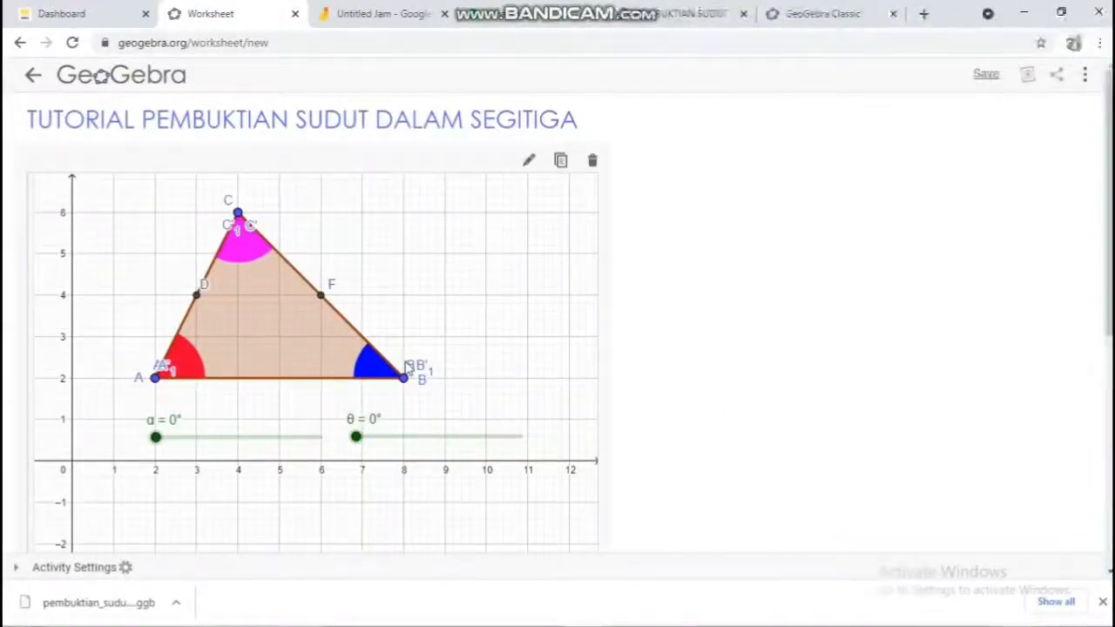
scroll(406, 369, "down", 4)
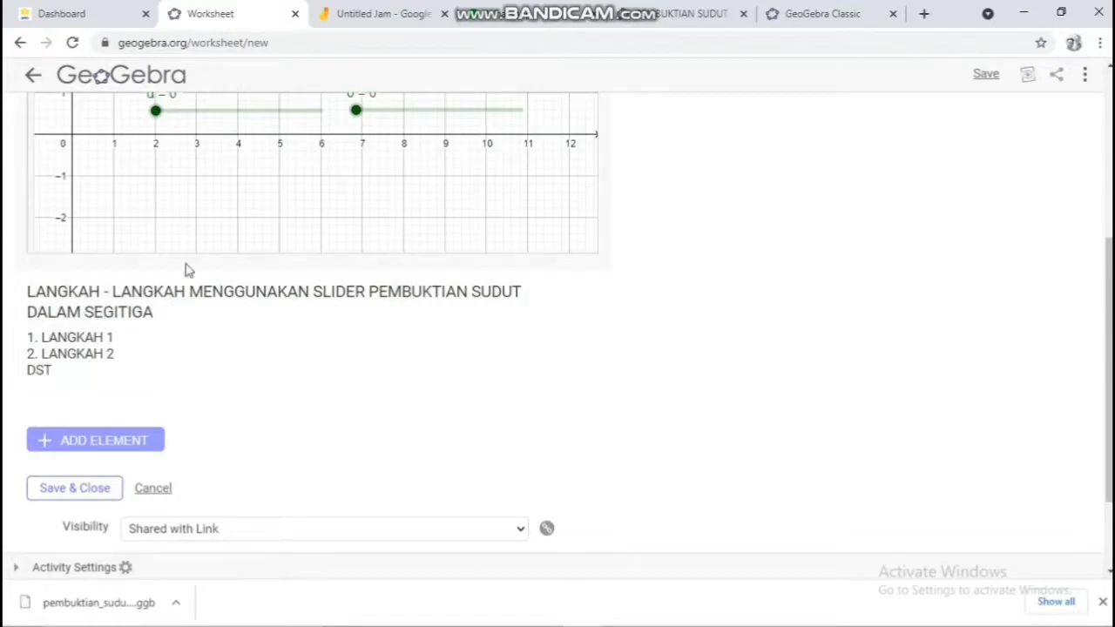
scroll(462, 400, "down", 1)
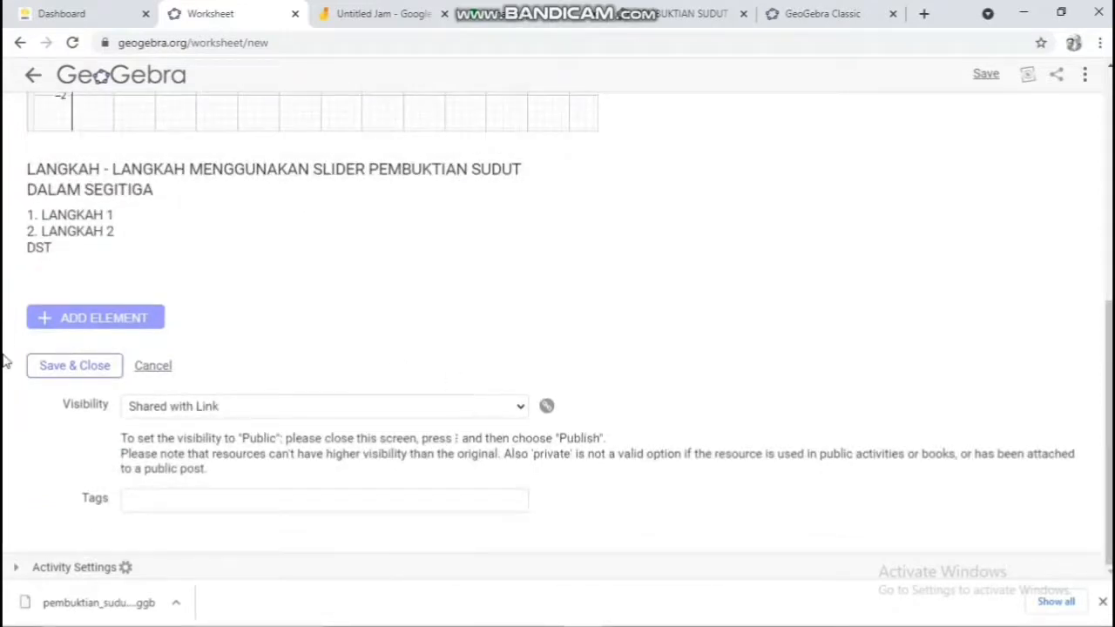
scroll(651, 293, "up", 5)
scroll(649, 292, "down", 1)
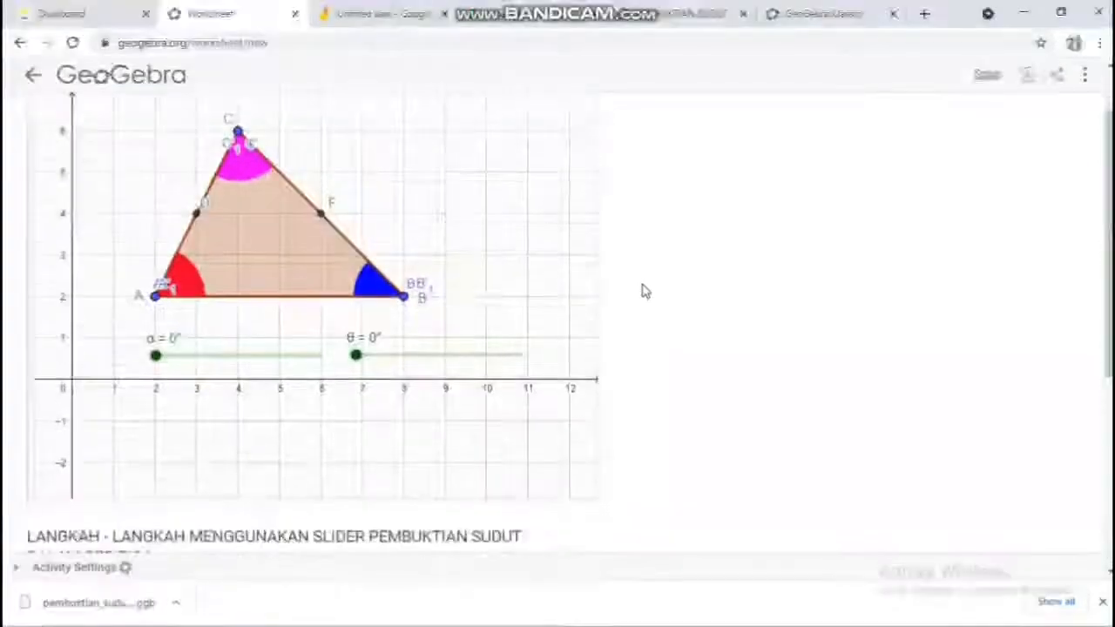
scroll(540, 287, "up", 1)
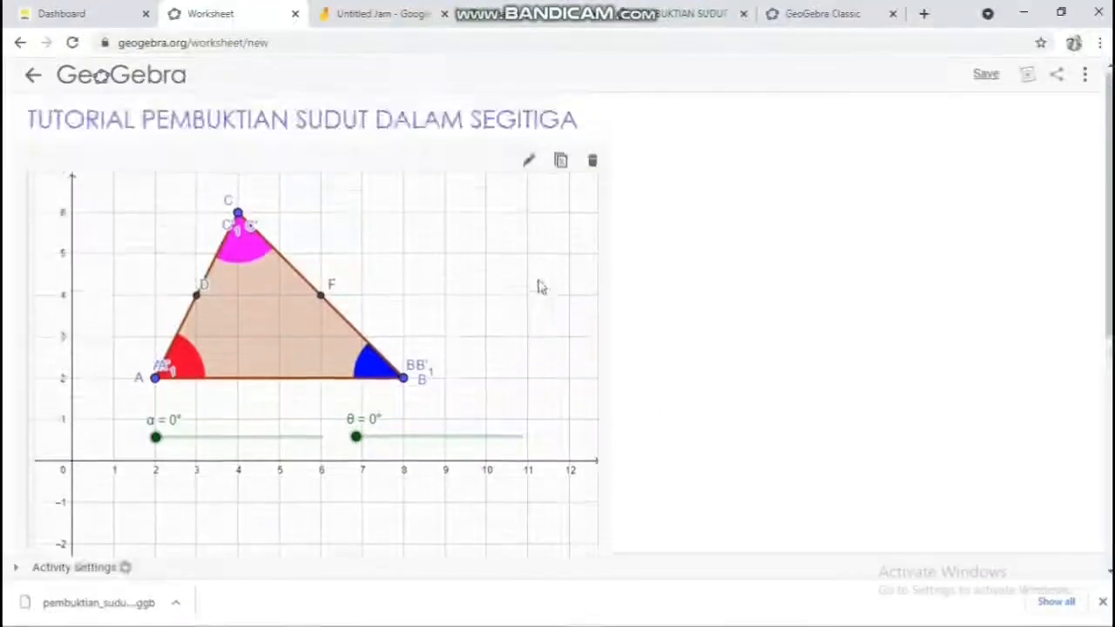
scroll(538, 287, "down", 3)
scroll(413, 365, "up", 1)
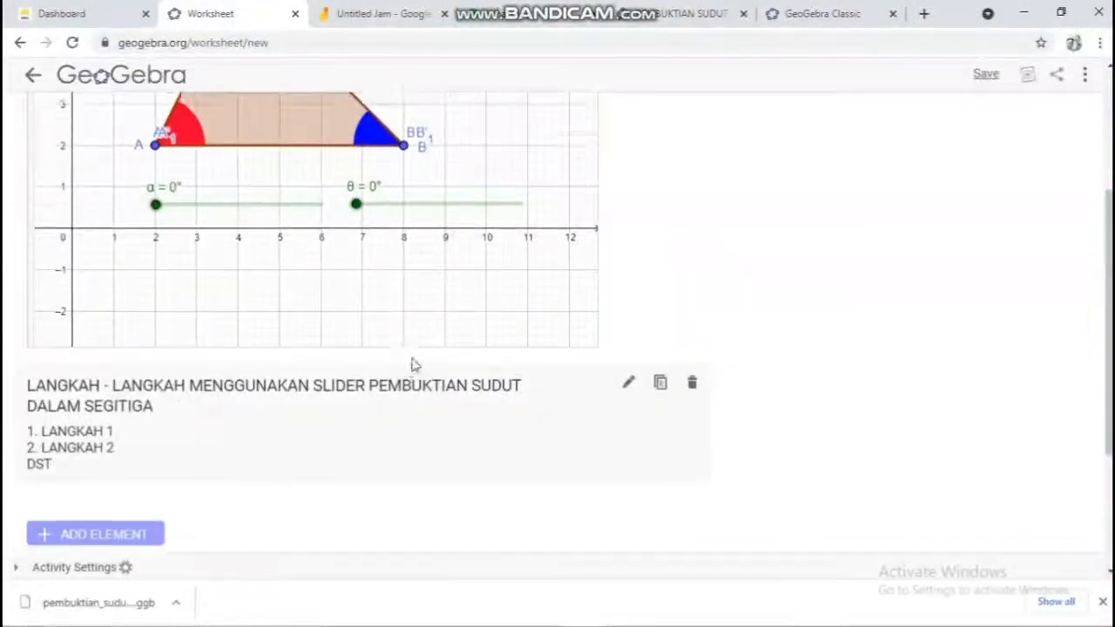
scroll(203, 270, "up", 1)
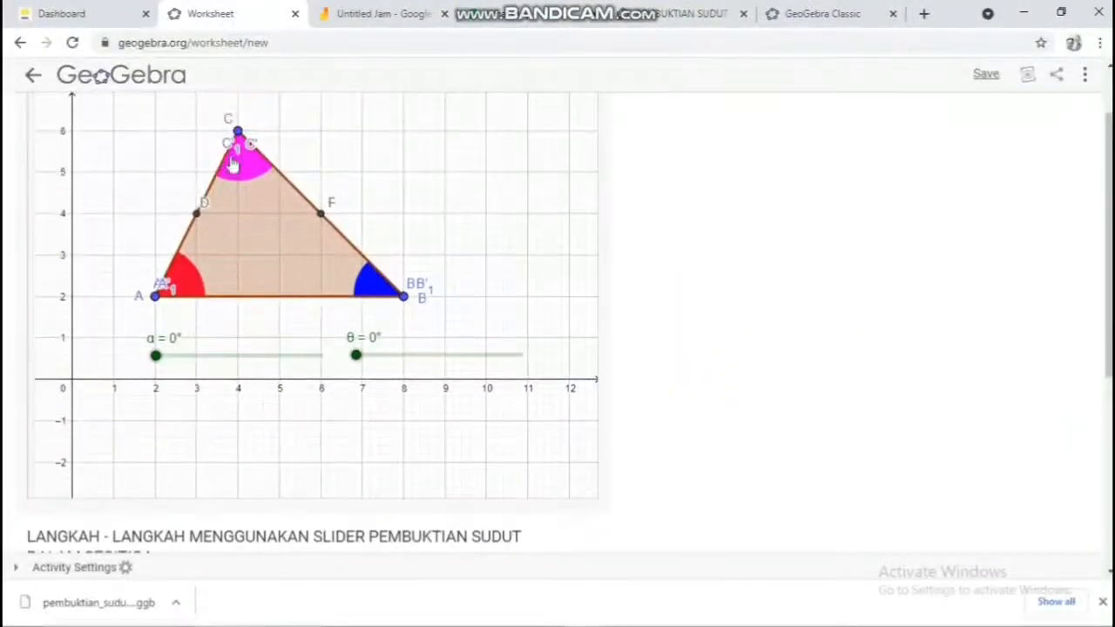
scroll(557, 309, "down", 3)
scroll(562, 302, "down", 1)
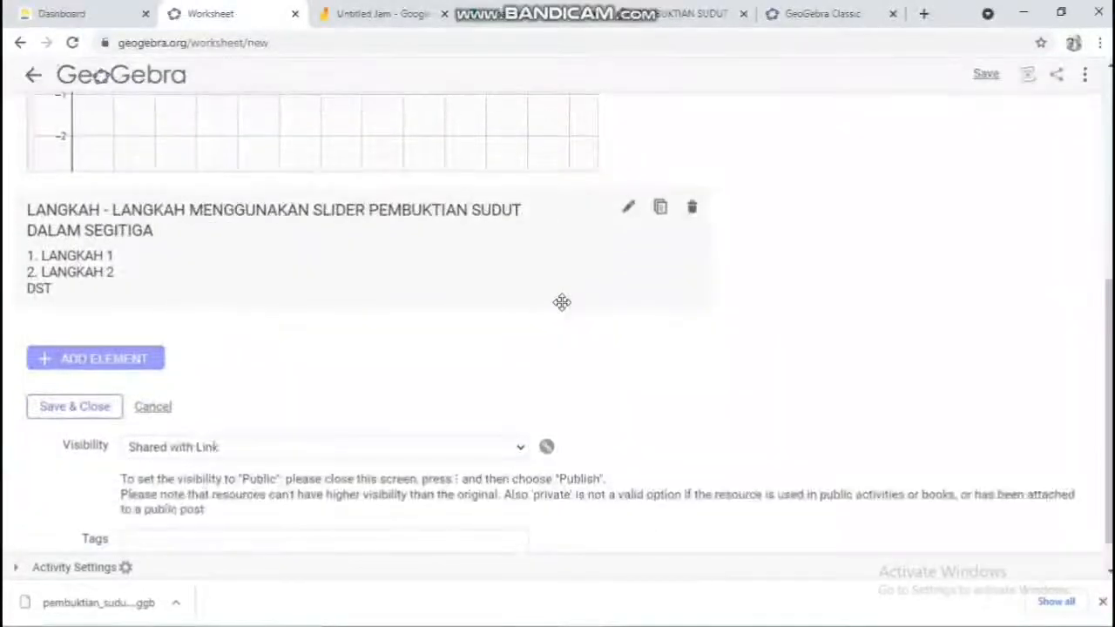
scroll(188, 352, "down", 1)
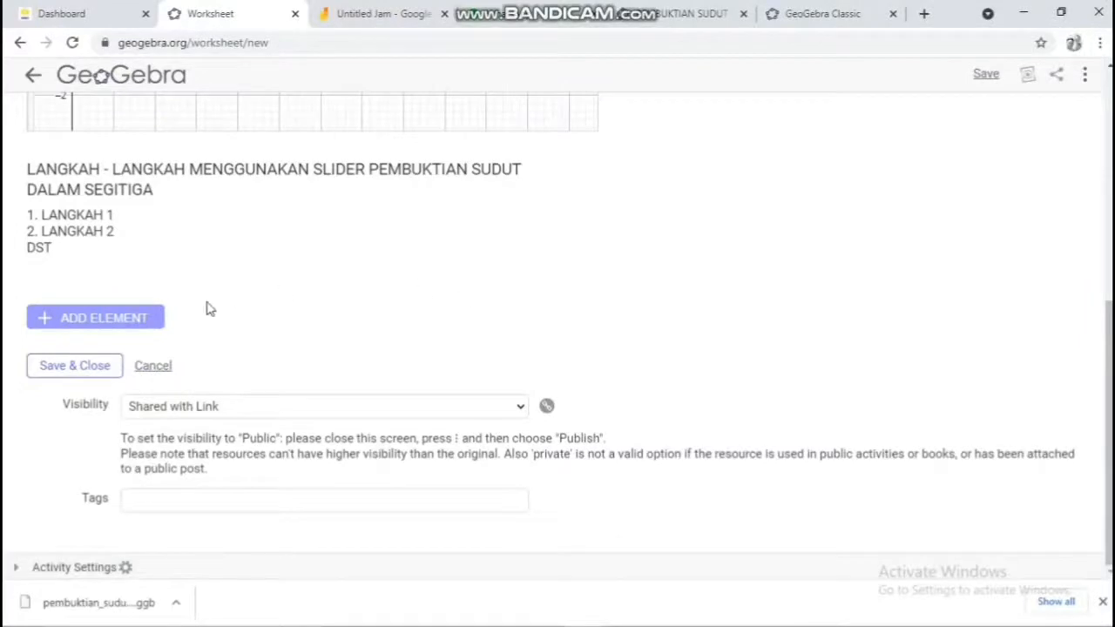
Step: Save and close the activity and bring it into view among the profile's resources
left_click(100, 366)
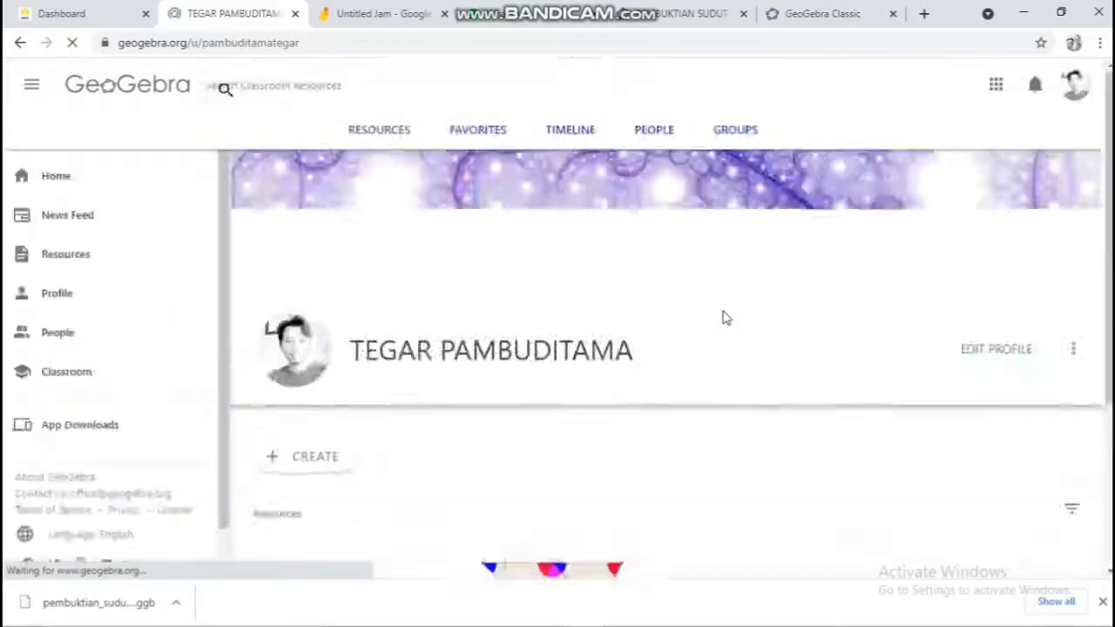
scroll(722, 319, "down", 2)
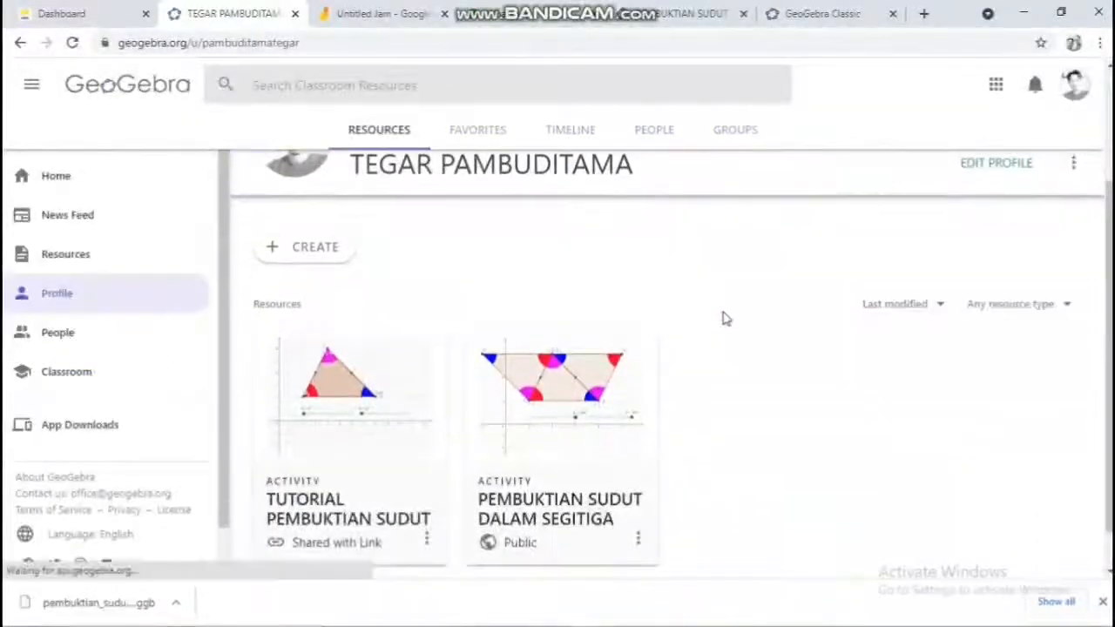
Step: Inspect the sharing options and link of the activity "TUTORIAL PEMBUKTIAN SUDUT", and close them without sharing
scroll(722, 319, "down", 1)
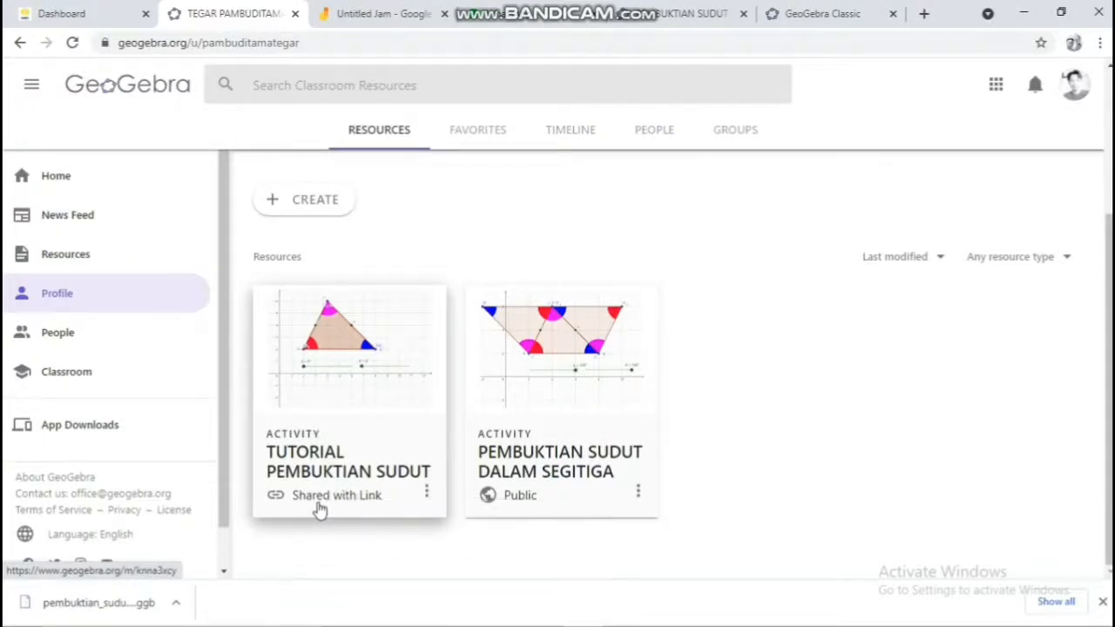
left_click(426, 497)
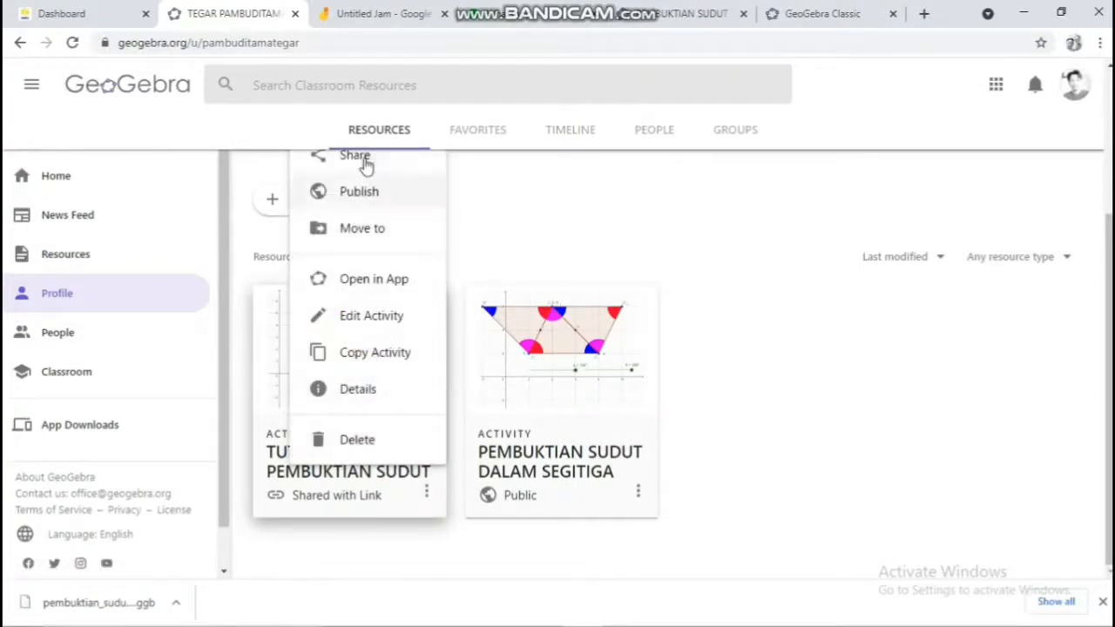
scroll(370, 170, "up", 1)
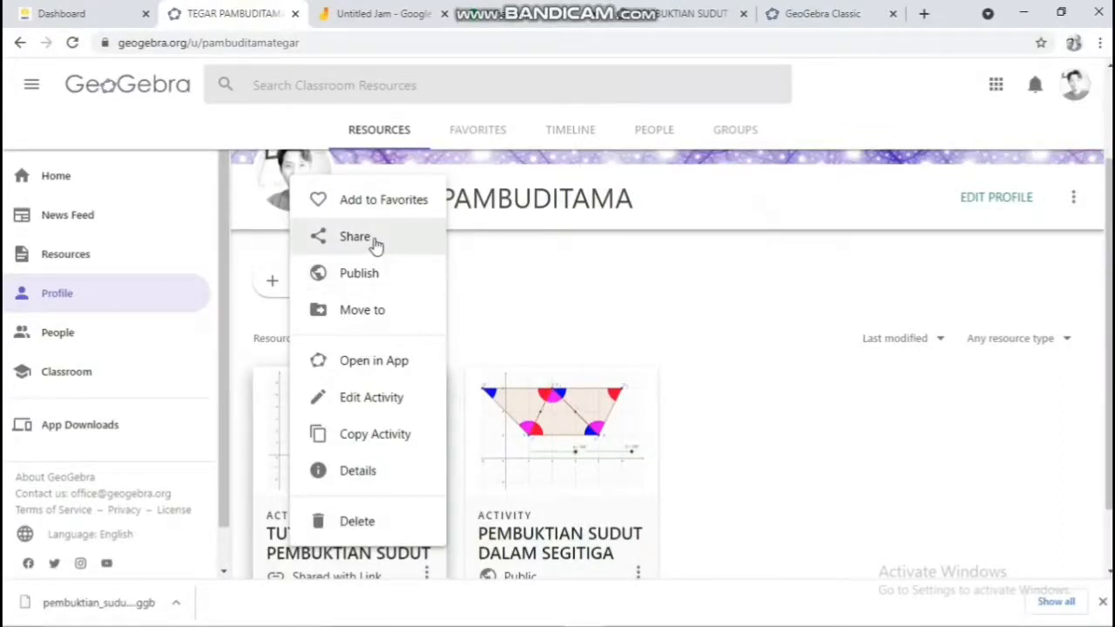
left_click(374, 238)
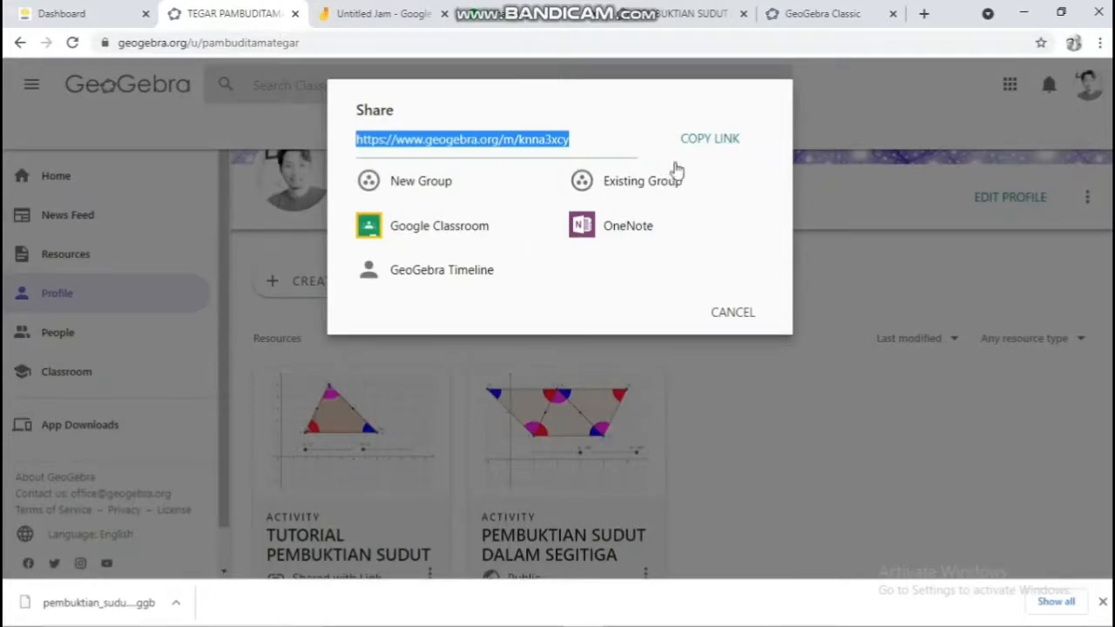
left_click(732, 313)
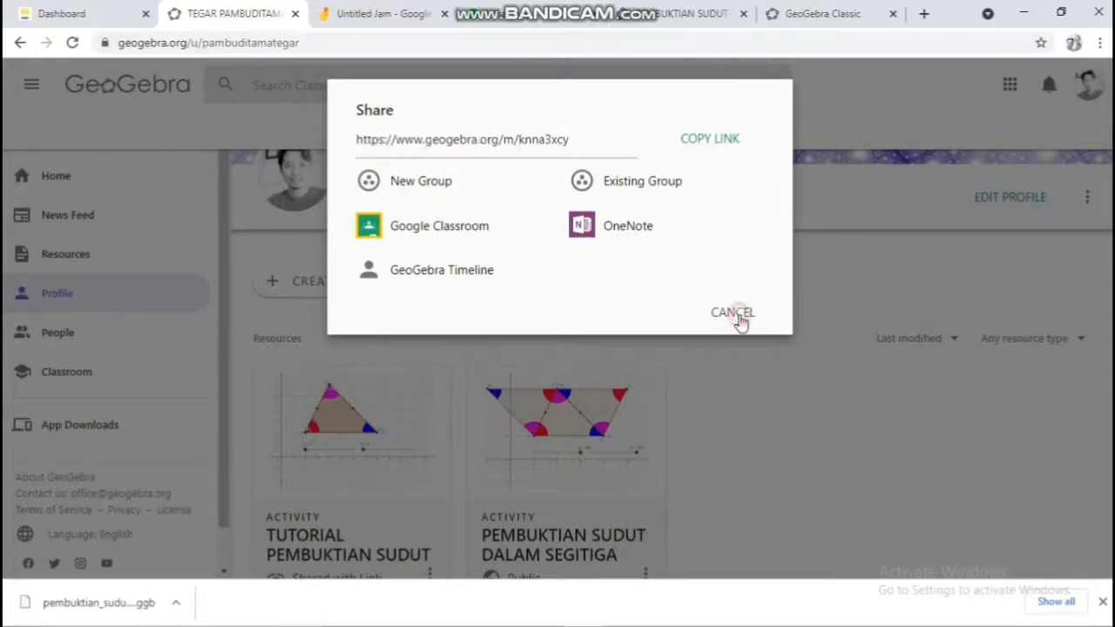
Step: Examine the publishing details for "TUTORIAL PEMBUKTIAN SUDUT", including the description and the list of topics, and cancel without publishing
scroll(742, 322, "down", 1)
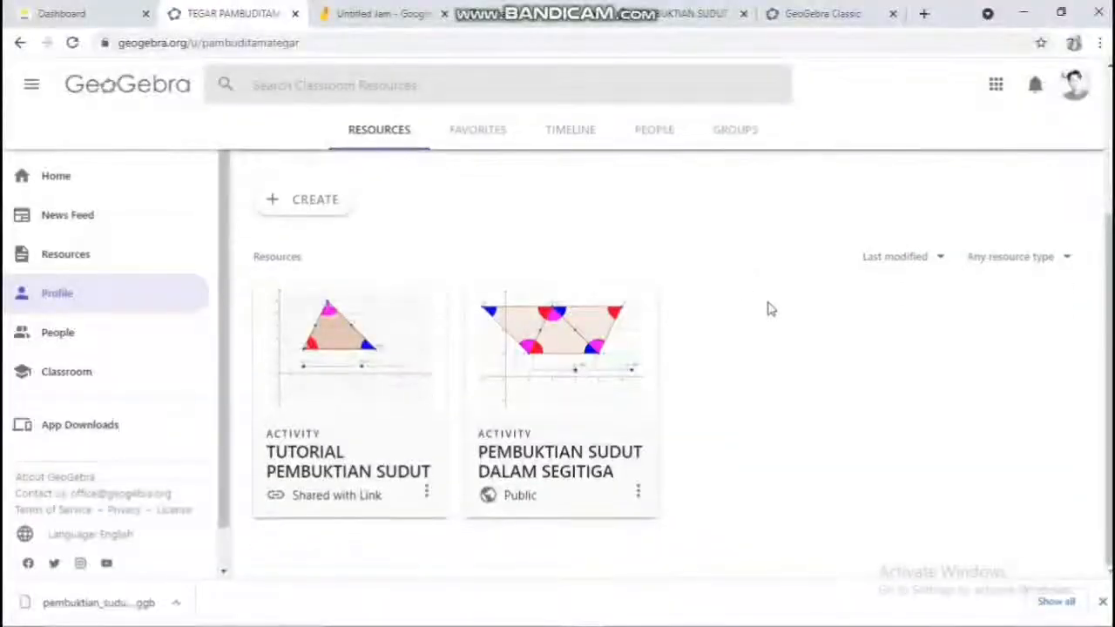
left_click(427, 494)
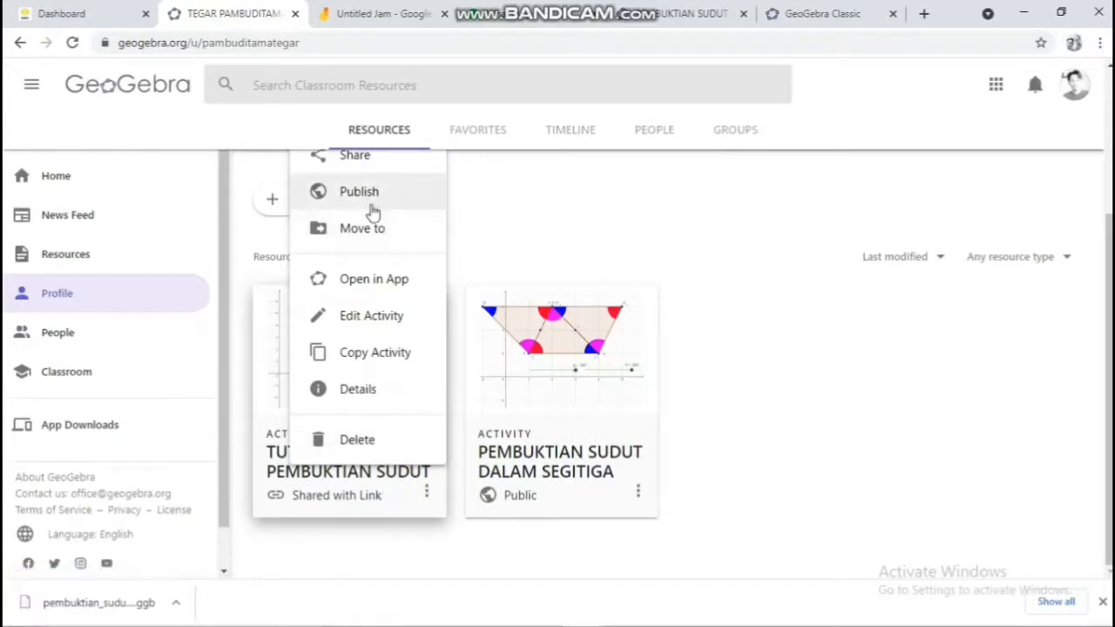
left_click(430, 534)
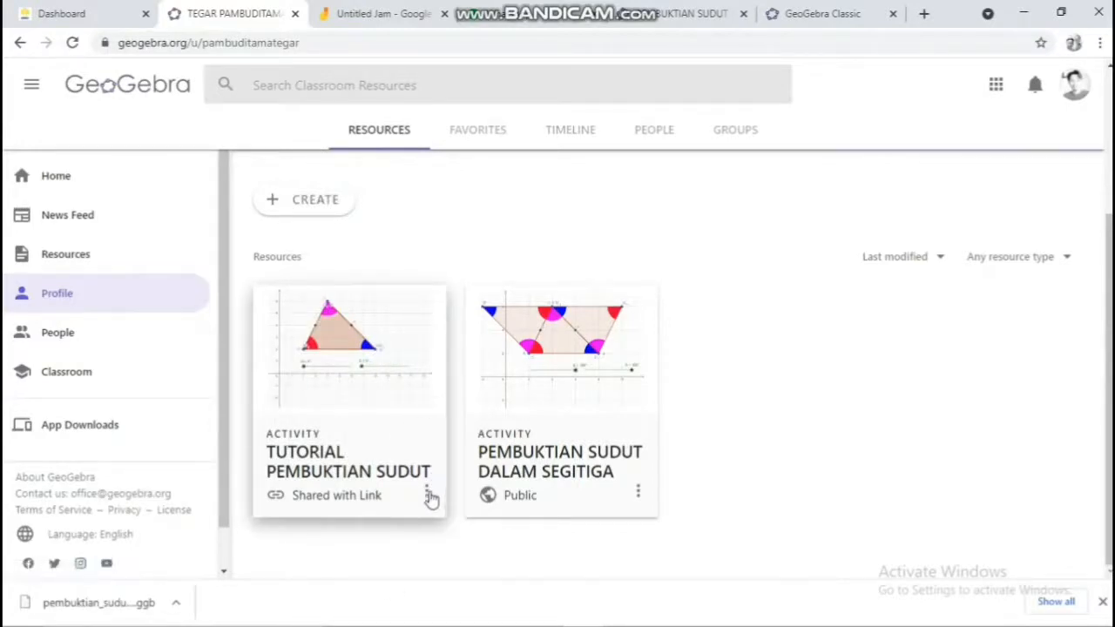
left_click(427, 495)
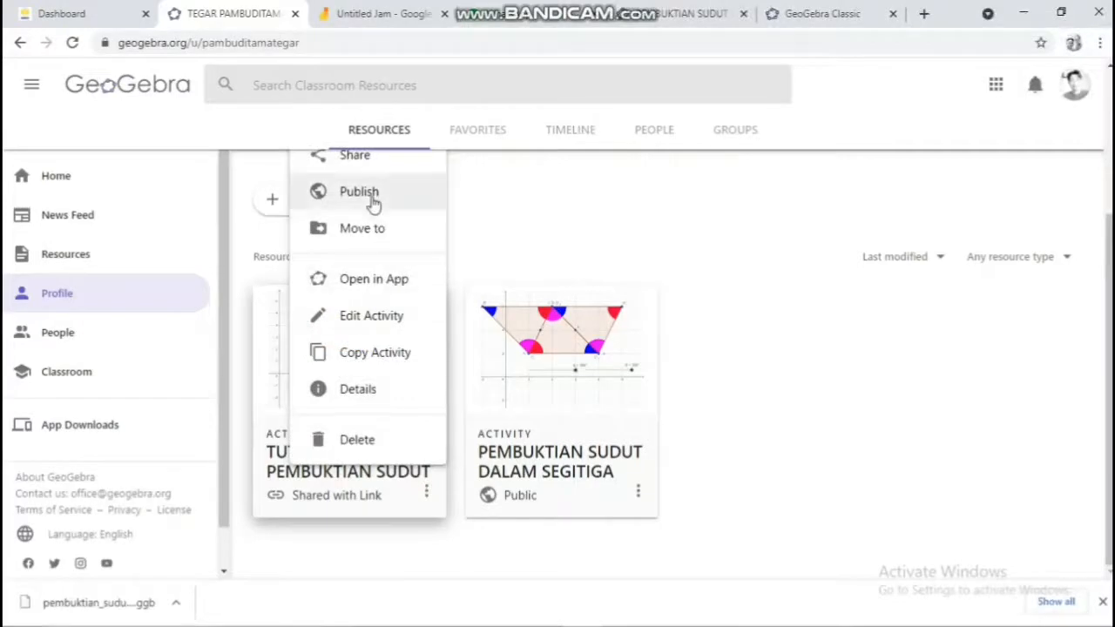
left_click(371, 199)
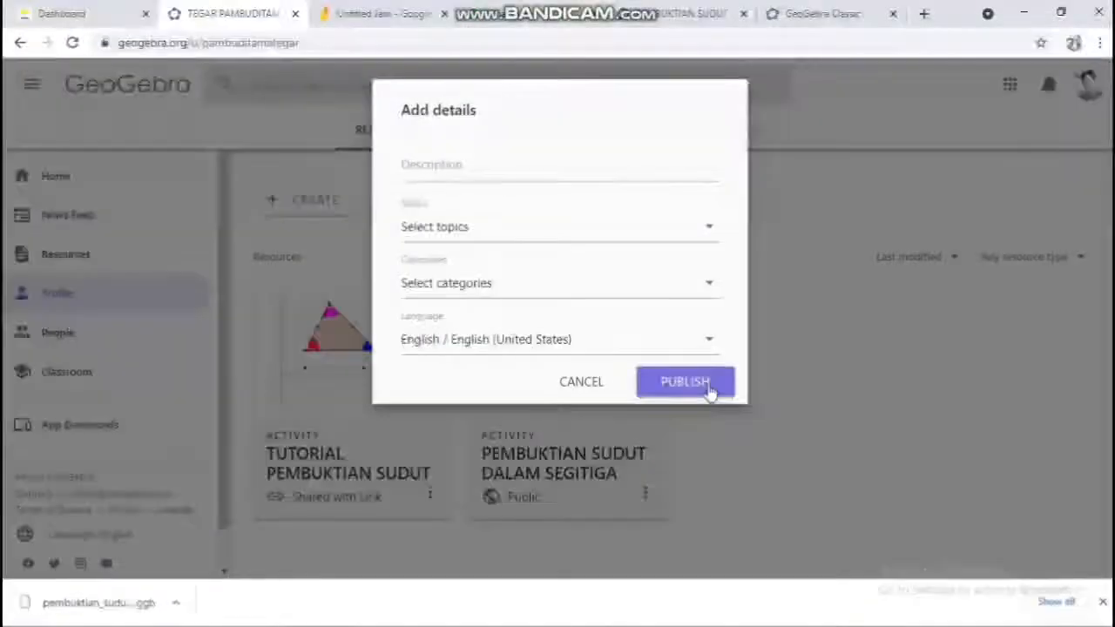
left_click(450, 164)
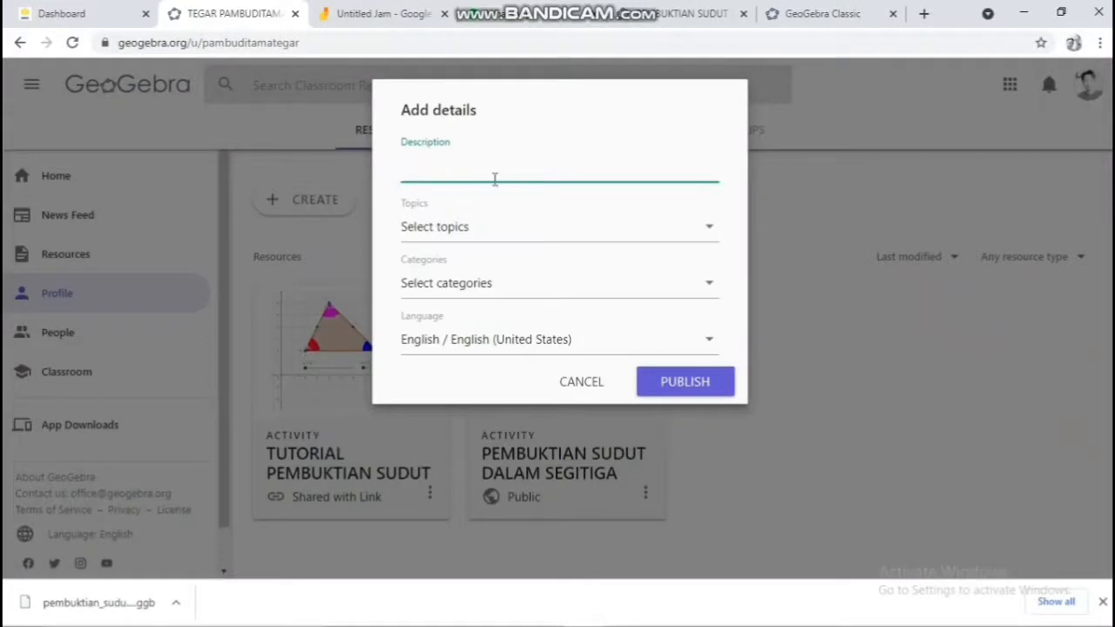
left_click(491, 227)
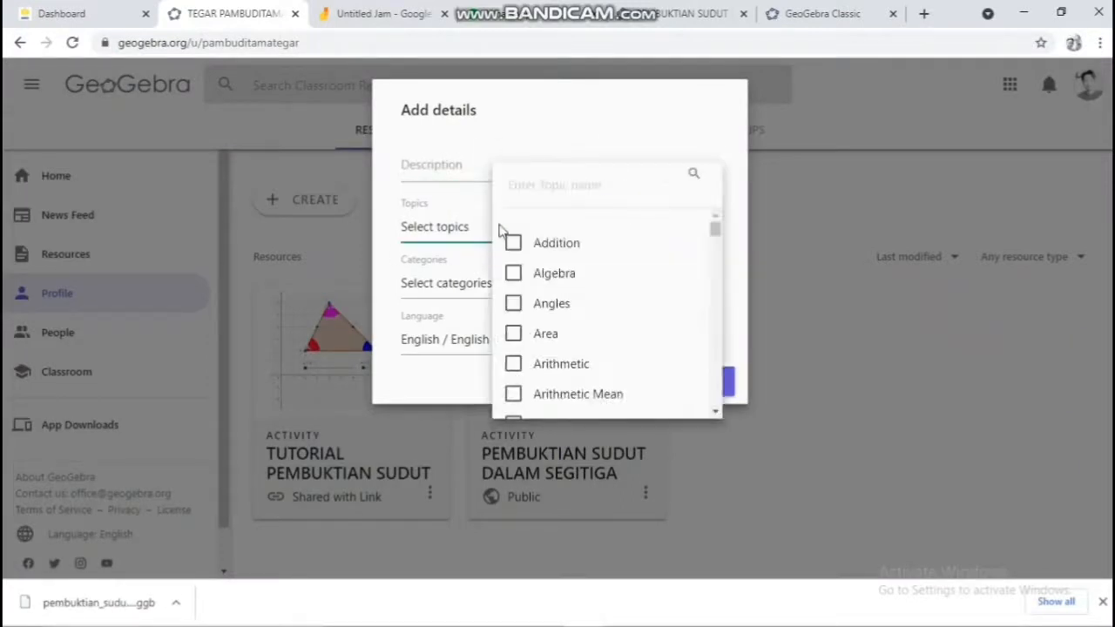
left_click_drag(714, 234, 719, 304)
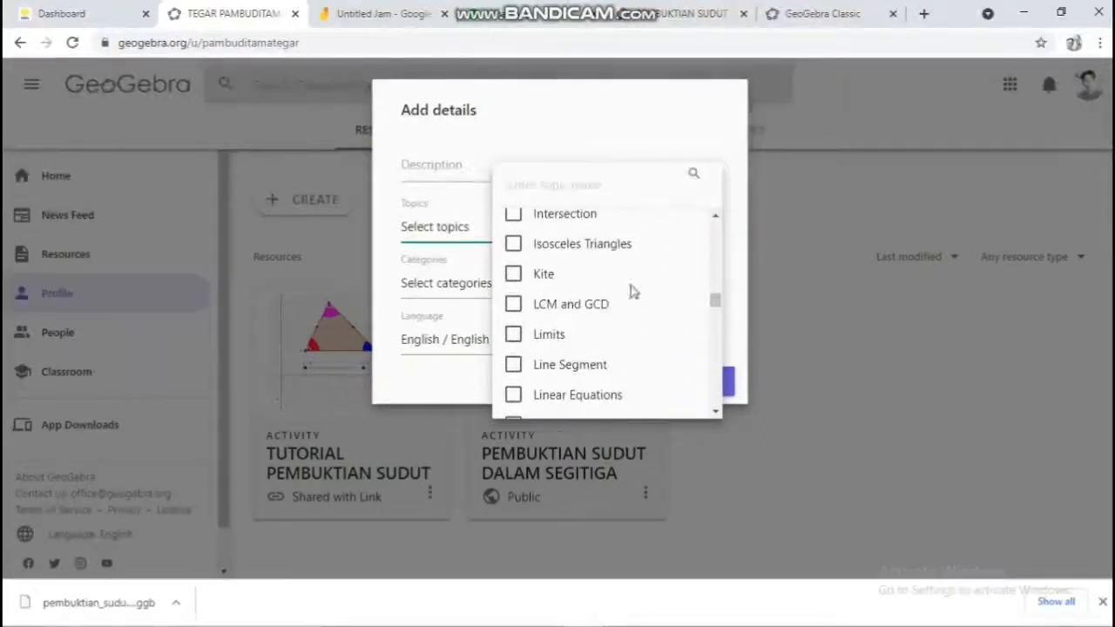
left_click(478, 291)
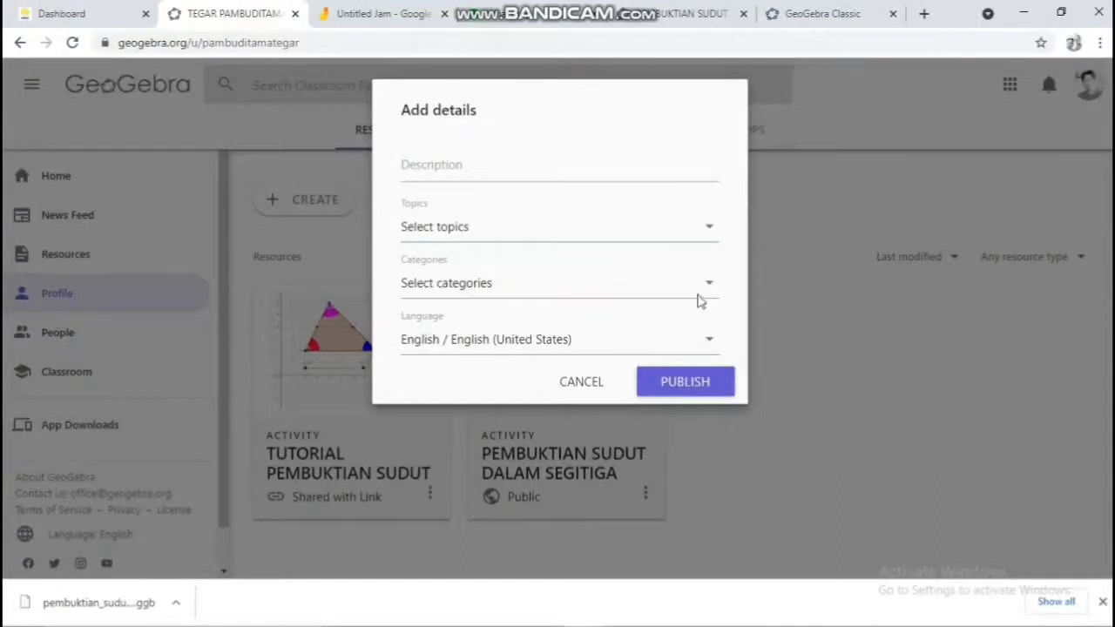
left_click(597, 385)
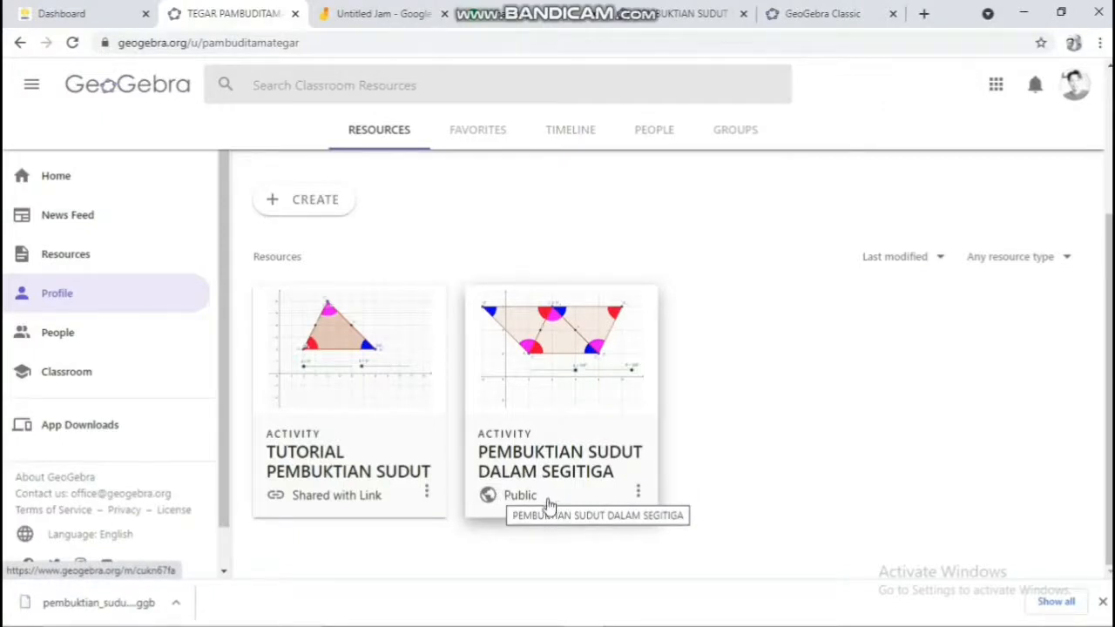
Step: View the public activity "PEMBUKTIAN SUDUT DALAM SEGITIGA" from its applet to its slider notes, and return to the profile's resources
left_click(522, 508)
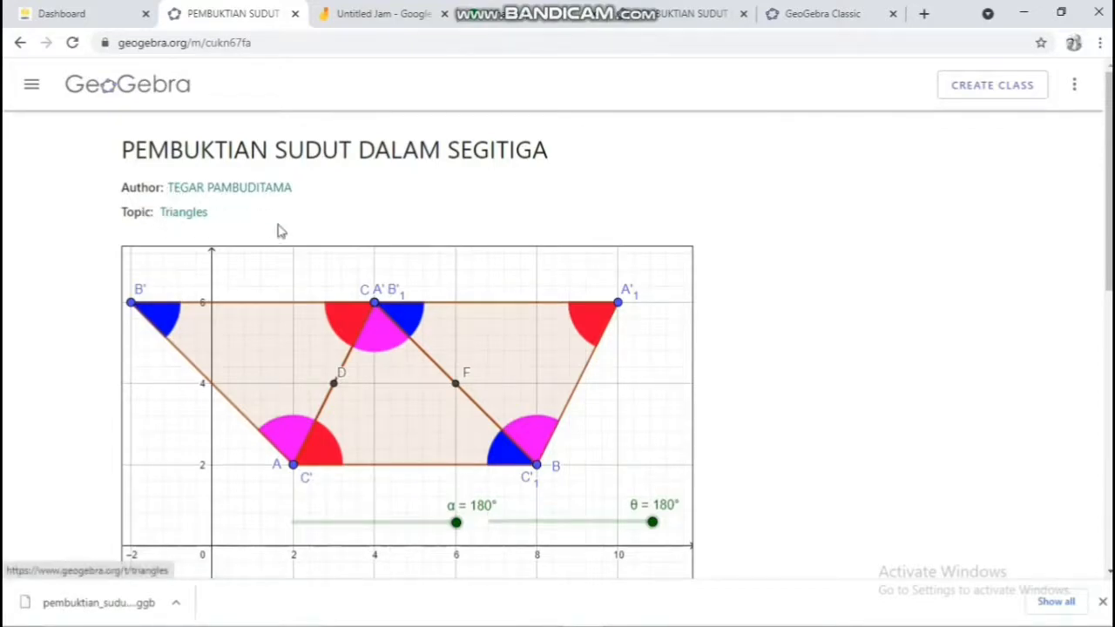
scroll(353, 233, "down", 5)
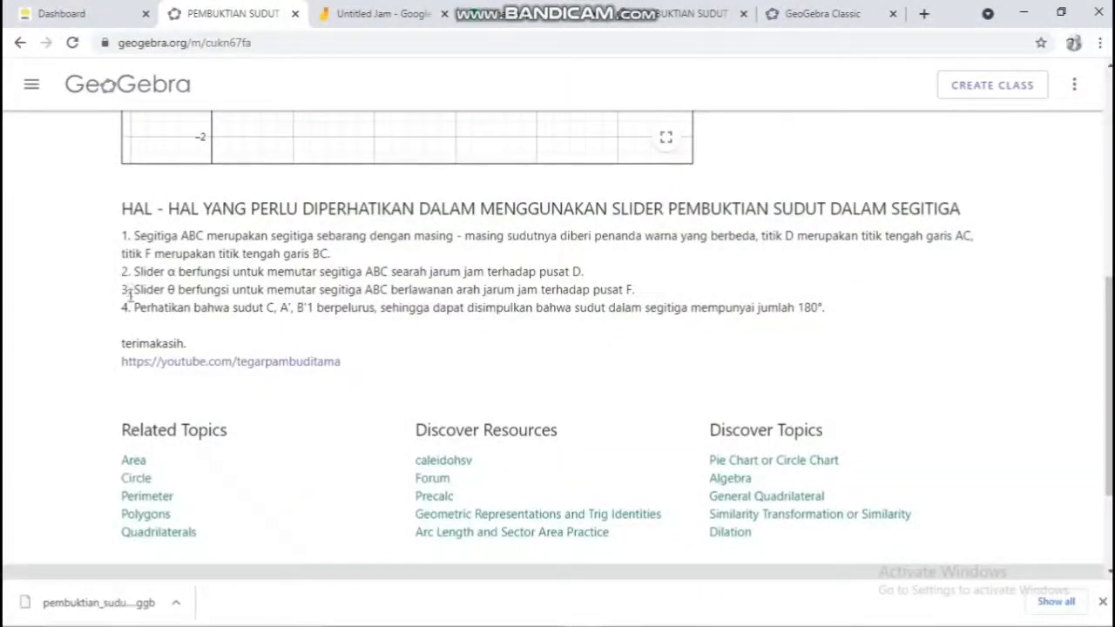
scroll(195, 363, "up", 5)
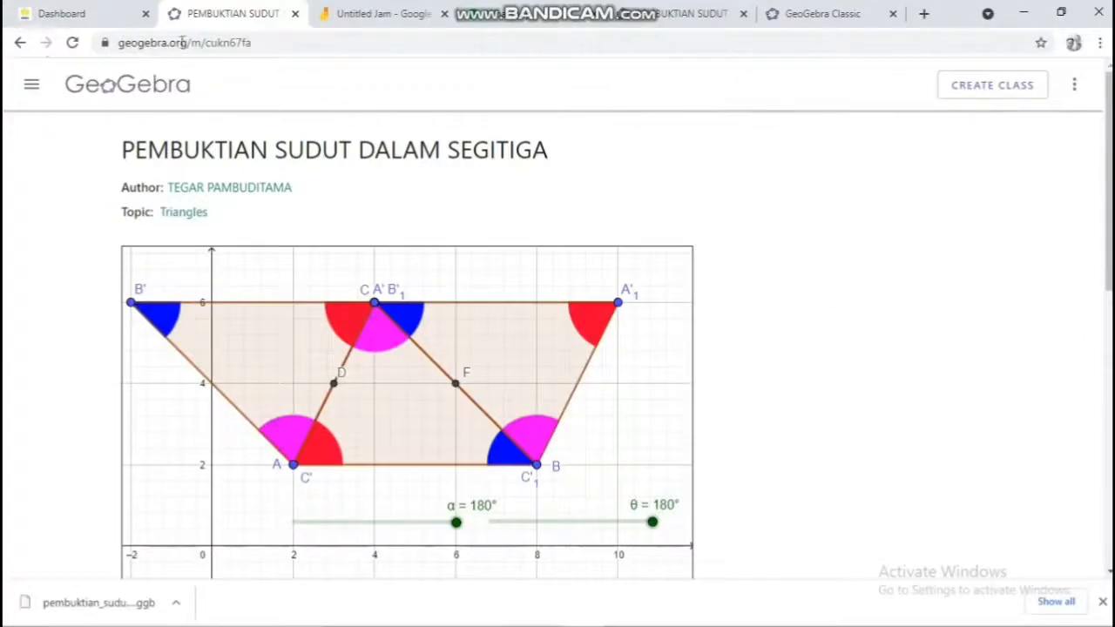
left_click(22, 43)
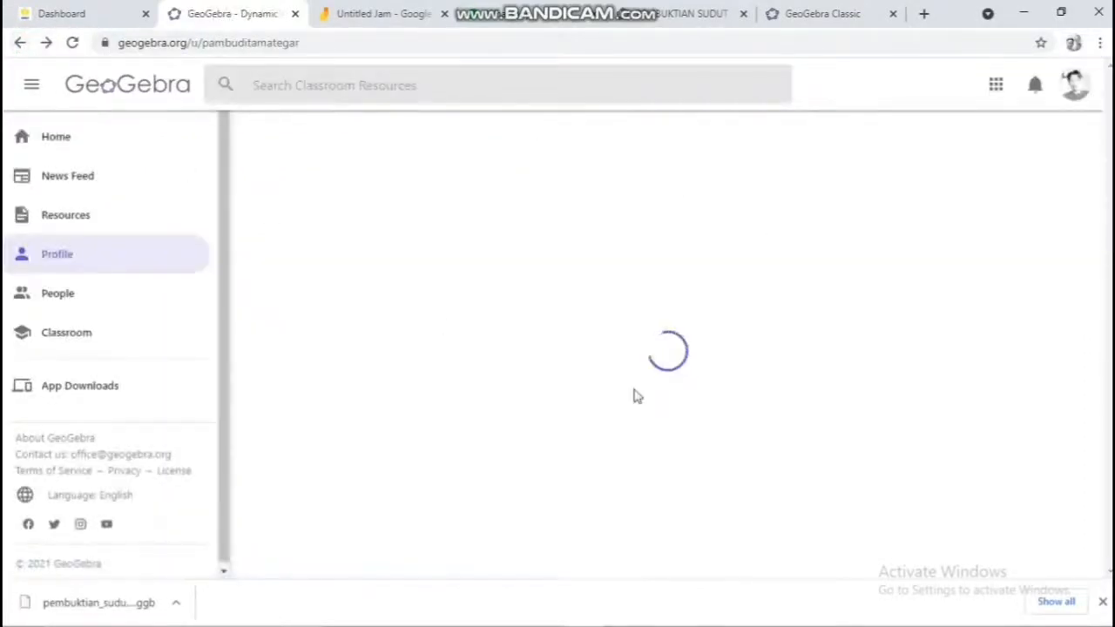
scroll(660, 348, "down", 3)
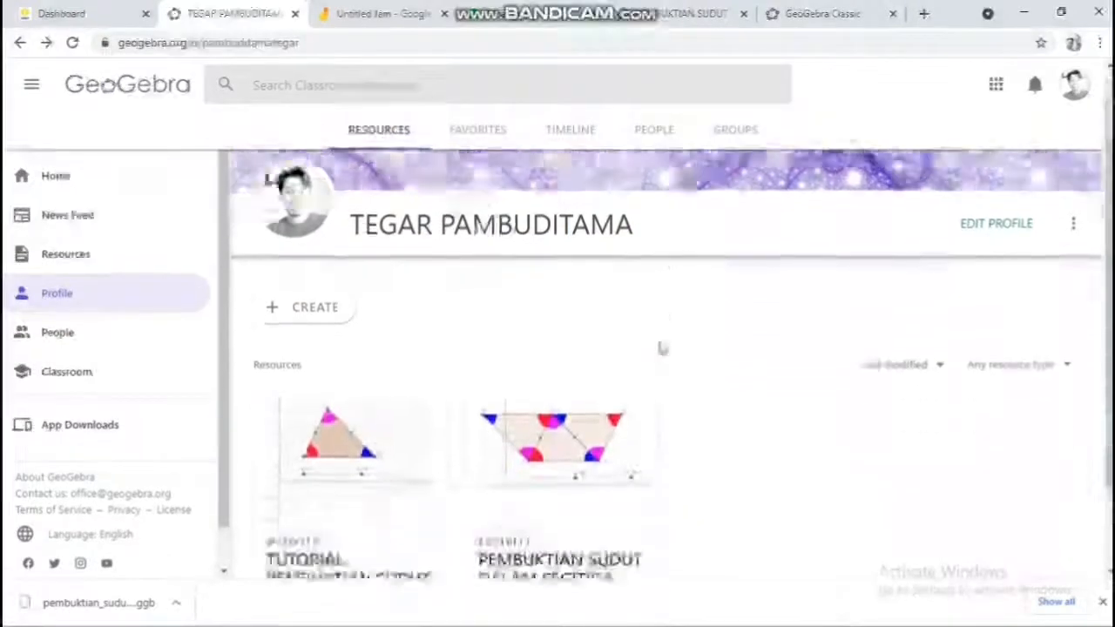
scroll(659, 348, "up", 1)
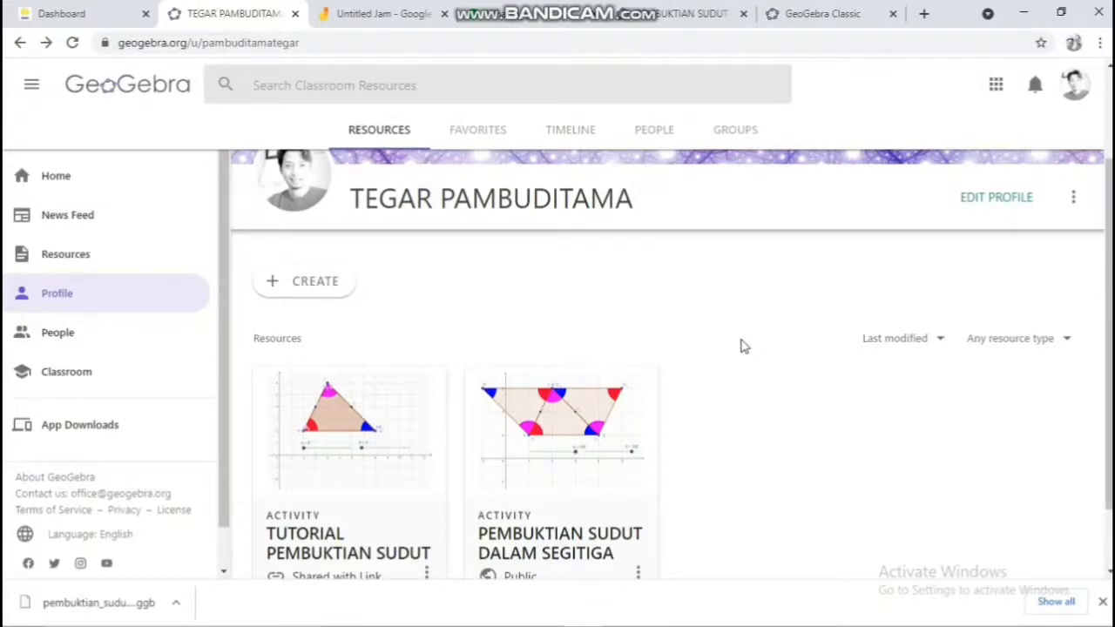
scroll(737, 338, "down", 1)
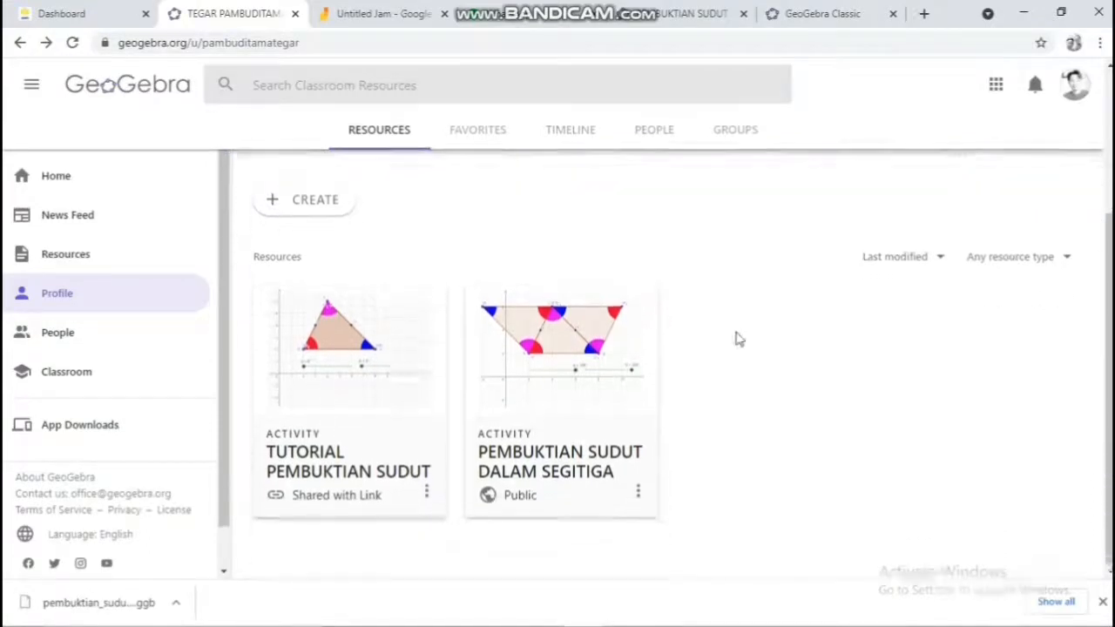
scroll(729, 336, "up", 1)
scroll(620, 374, "down", 1)
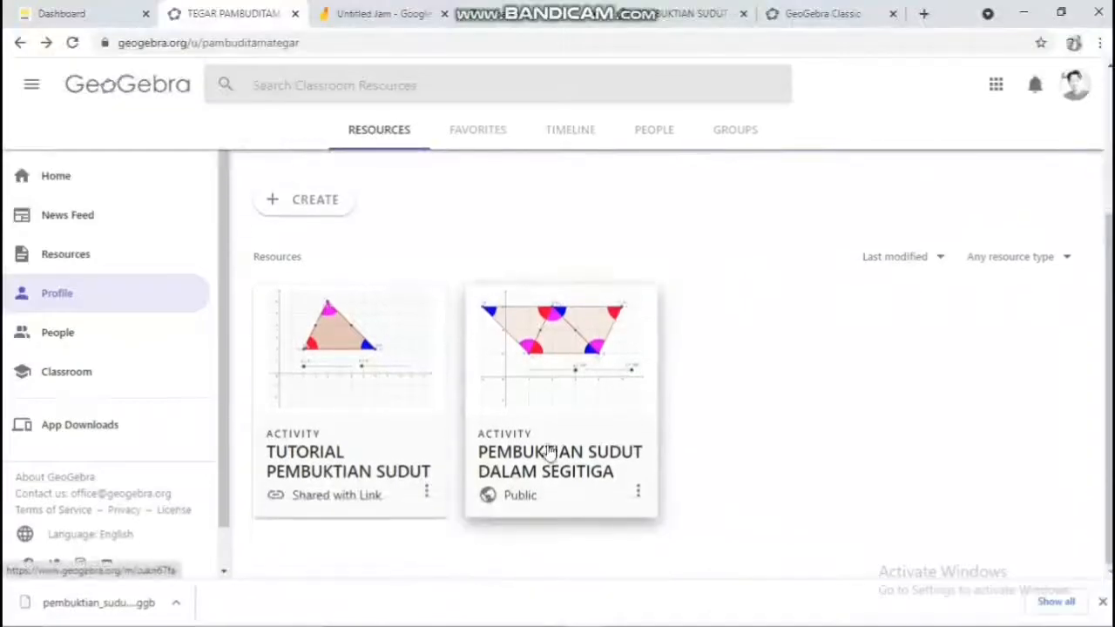
Step: Reopen the published "PEMBUKTIAN SUDUT DALAM SEGITIGA" example, look over its numbered explanation and applet, and go back to the resource list
left_click(540, 448)
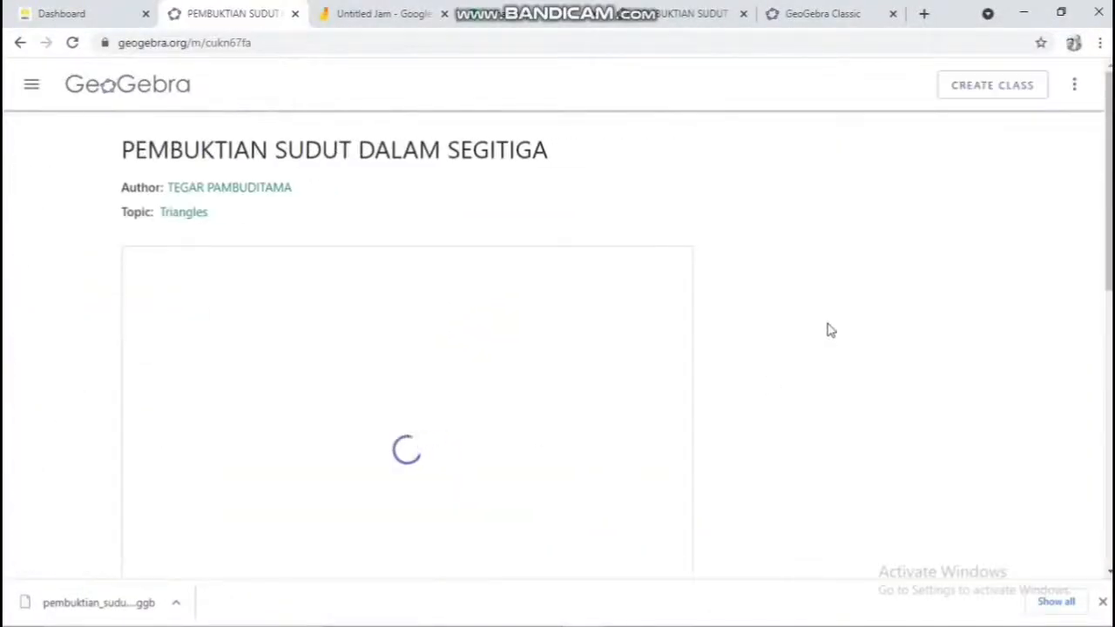
scroll(567, 289, "down", 5)
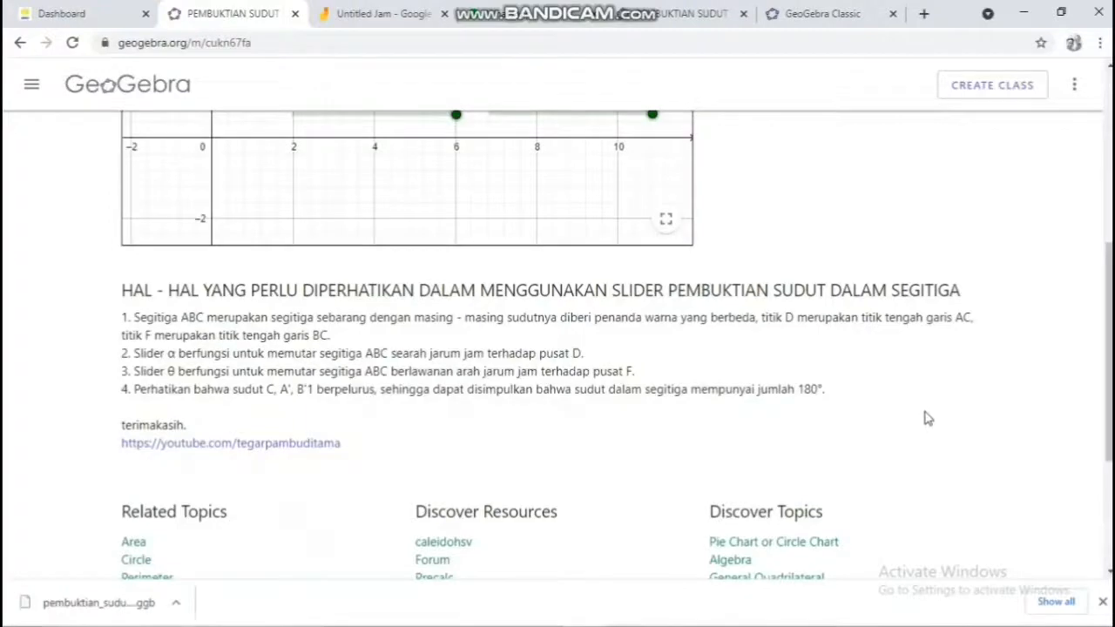
scroll(927, 418, "up", 5)
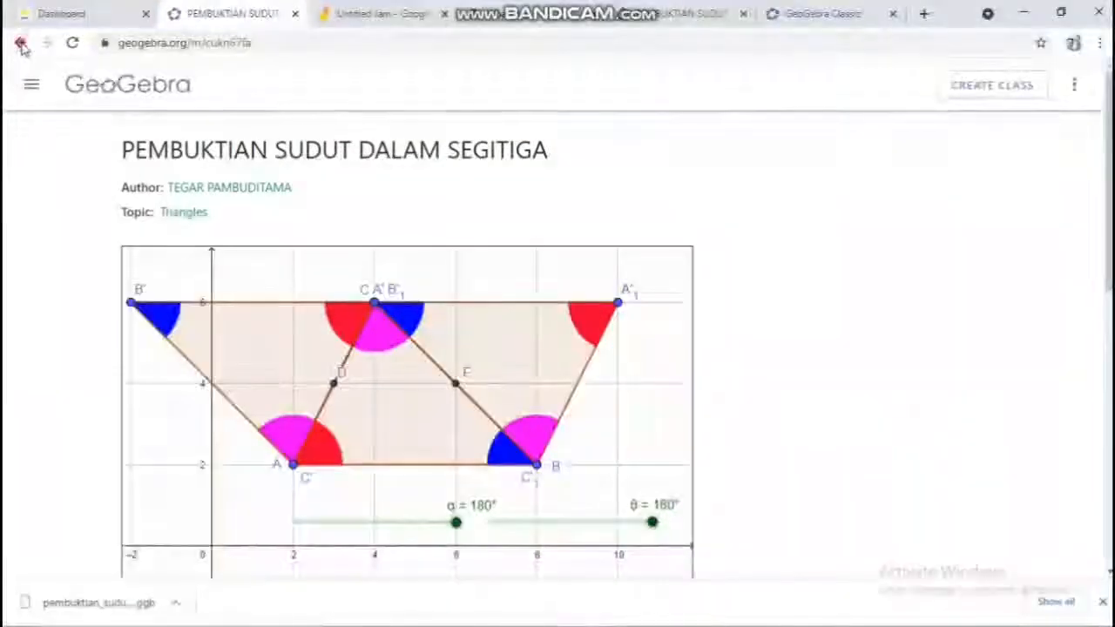
left_click(21, 43)
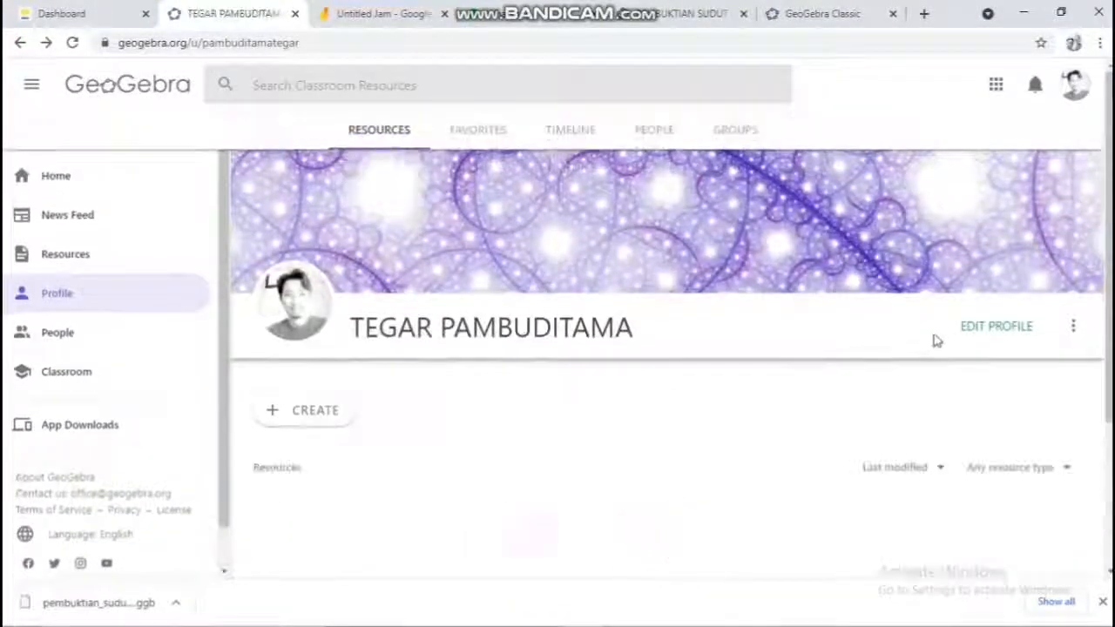
scroll(798, 386, "down", 2)
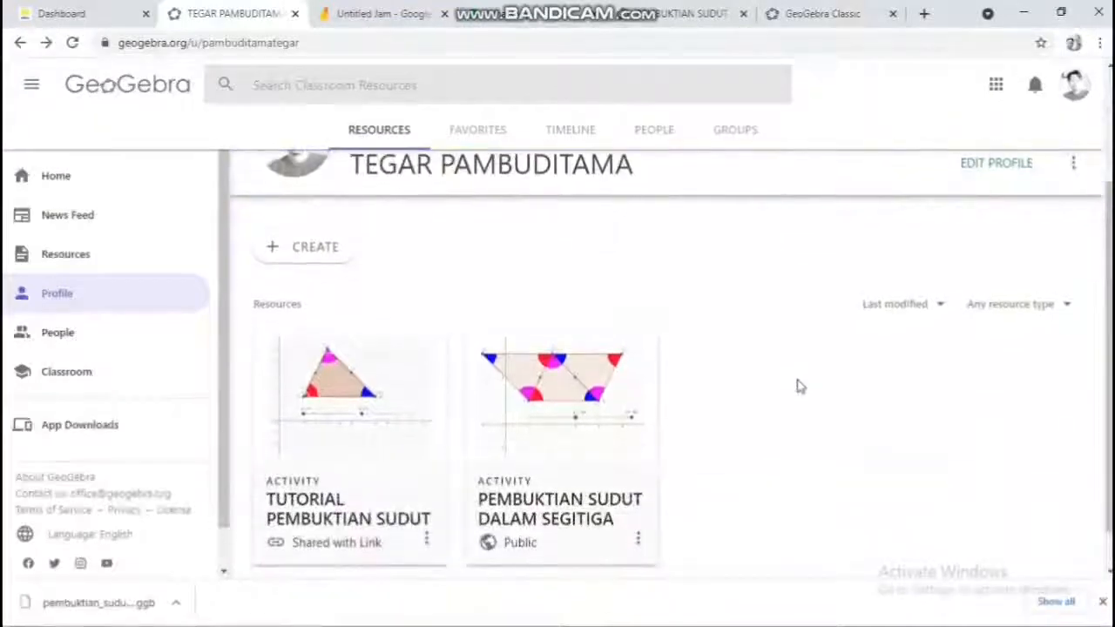